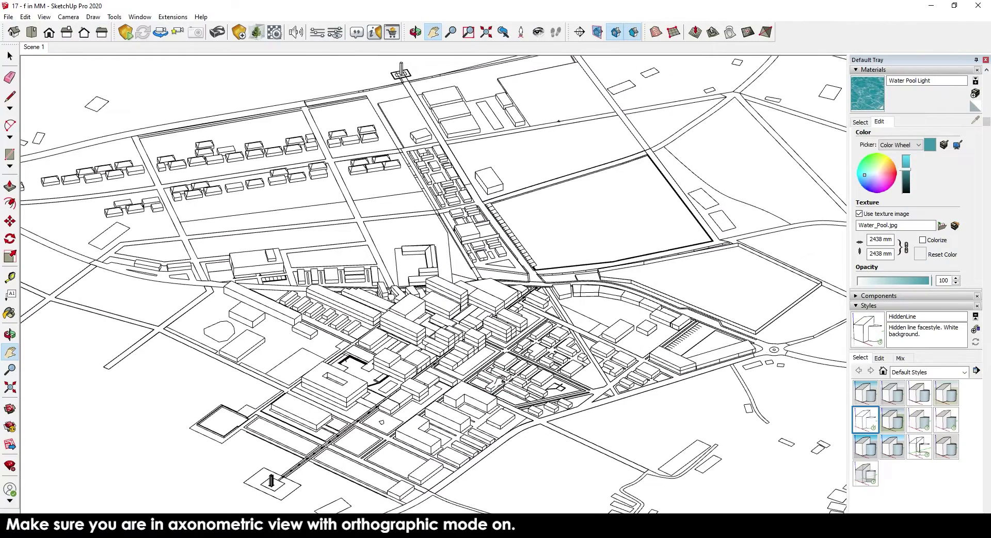
Close the Default Tray and update Scene 1 to the full-window axonometric city view
{"action": "left_click", "coordinate": [985, 61]}
{"action": "key", "text": "space"}
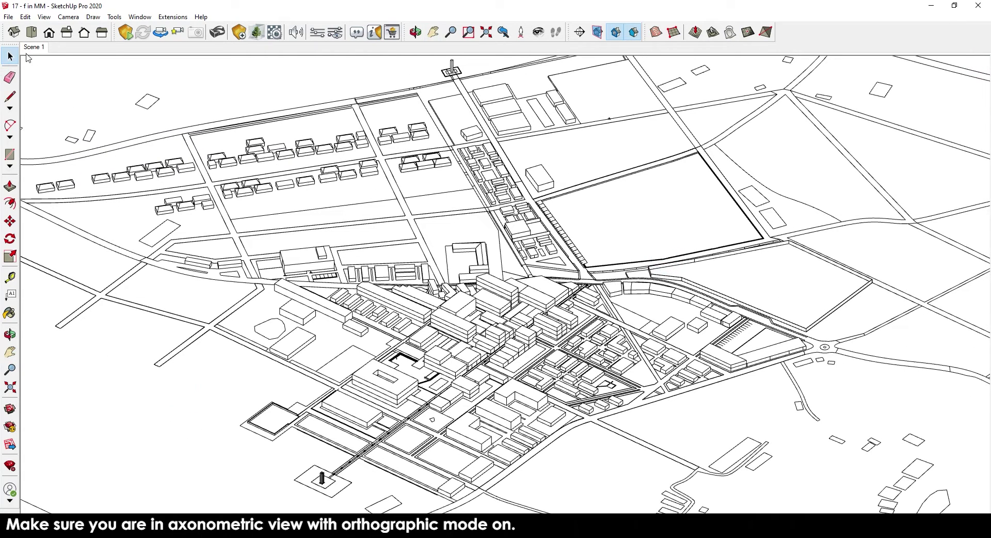
{"action": "right_click", "coordinate": [28, 58]}
{"action": "left_click", "coordinate": [70, 92]}
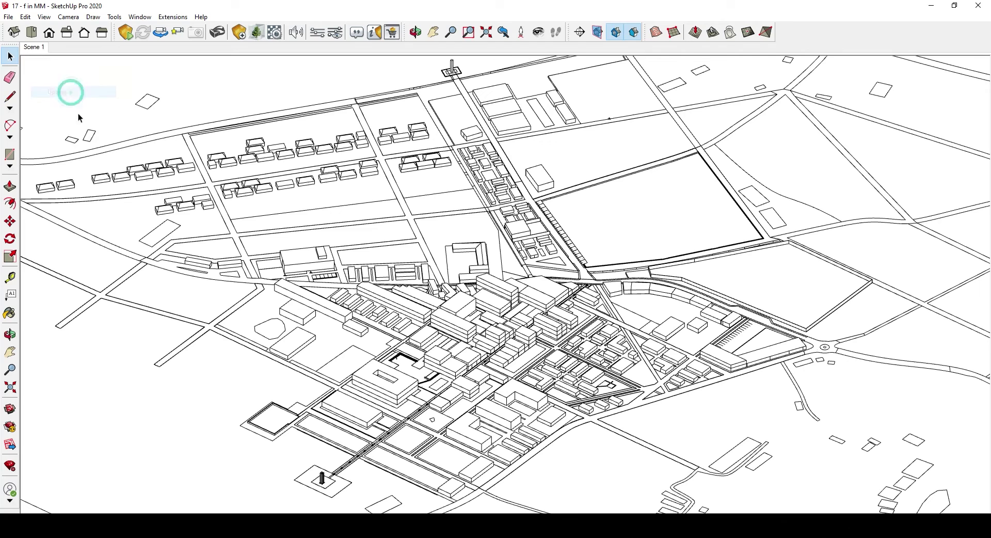
Export the view as AutoCAD DWG '17 - f in MM' into the Uses on site folder
{"action": "left_click", "coordinate": [8, 16]}
{"action": "mouse_move", "coordinate": [123, 187]}
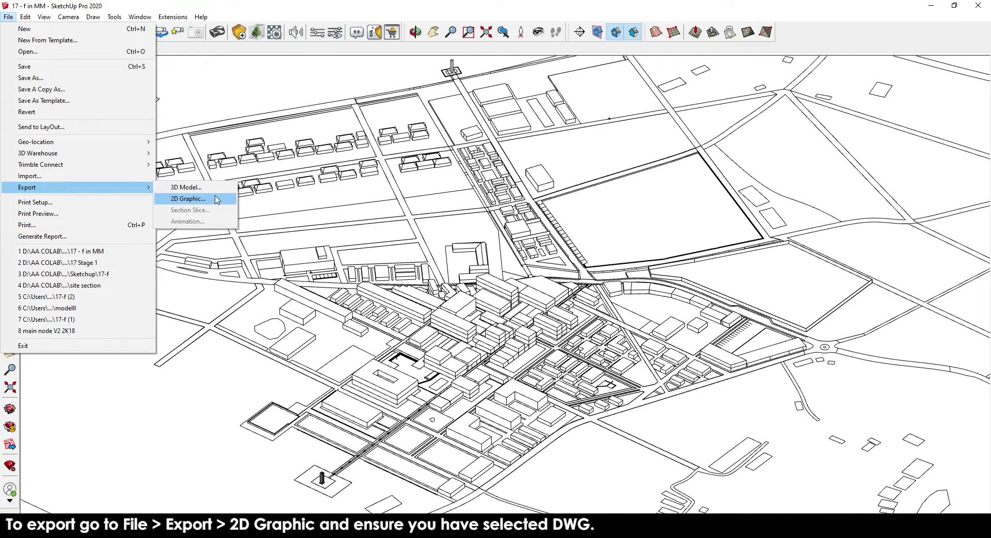
{"action": "left_click", "coordinate": [217, 199]}
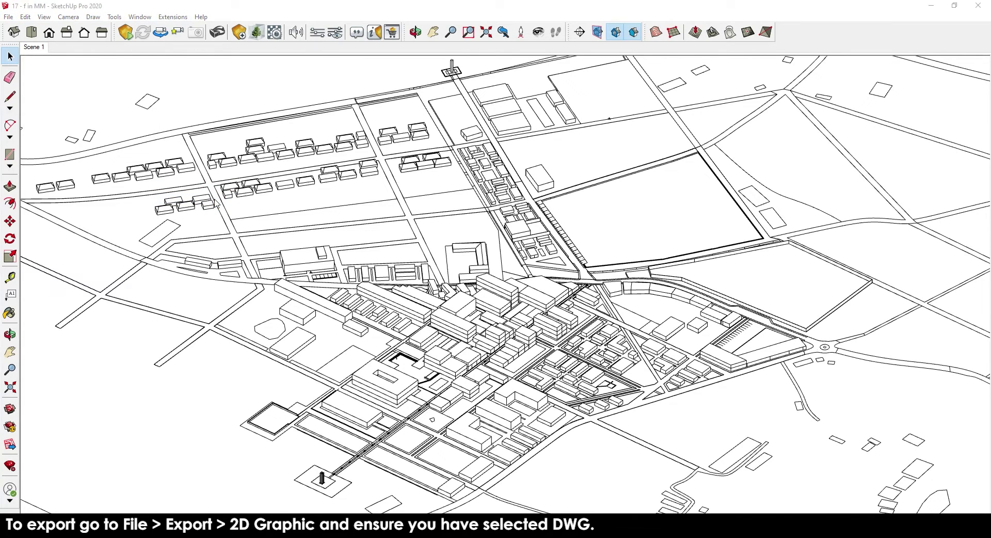
{"action": "left_click", "coordinate": [608, 354]}
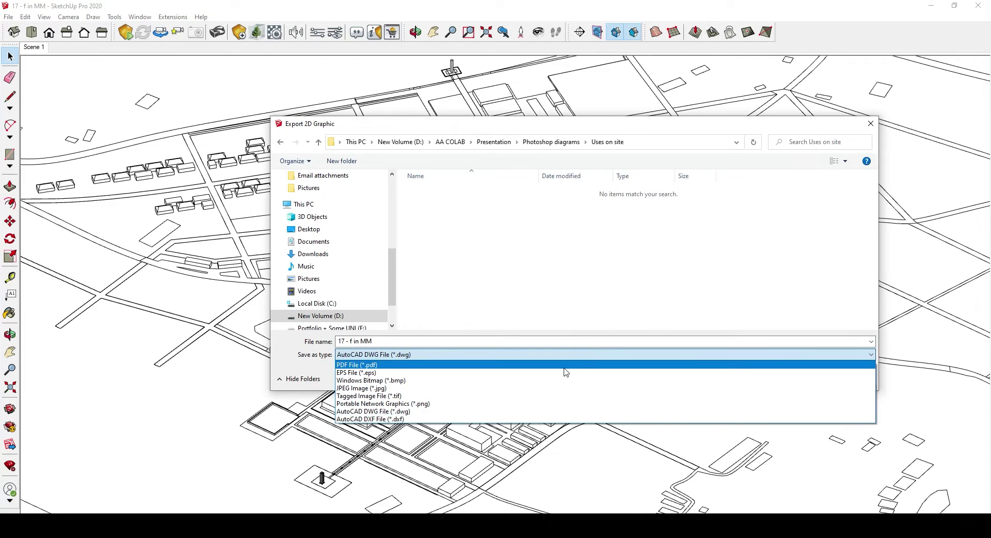
{"action": "left_click", "coordinate": [480, 411]}
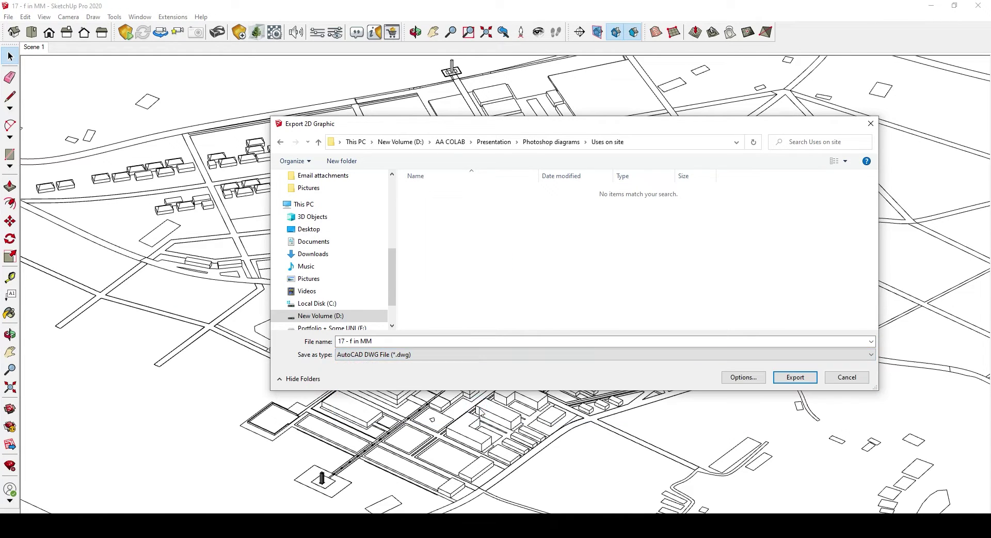
{"action": "left_click", "coordinate": [794, 377]}
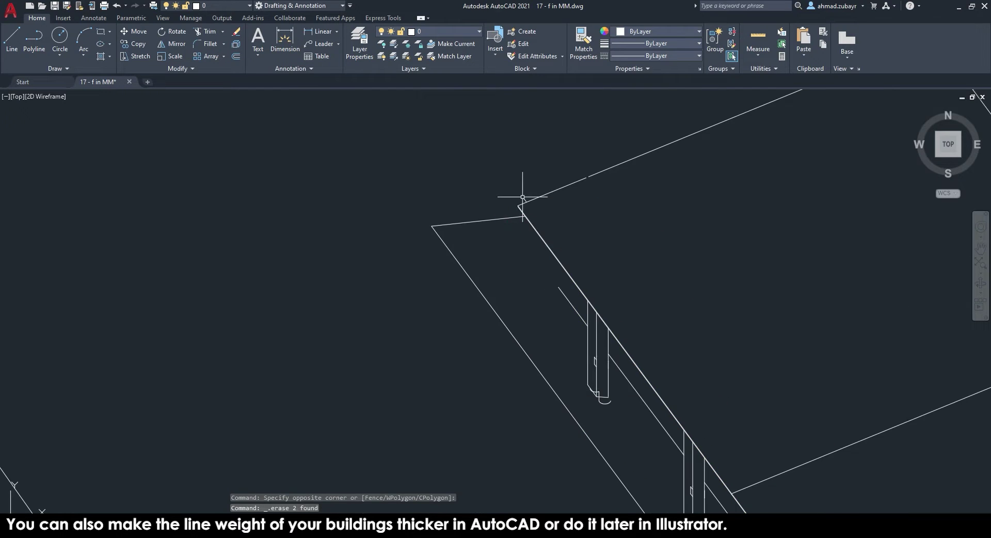
Erase a stray line near the stepped structure
{"action": "left_click", "coordinate": [623, 185]}
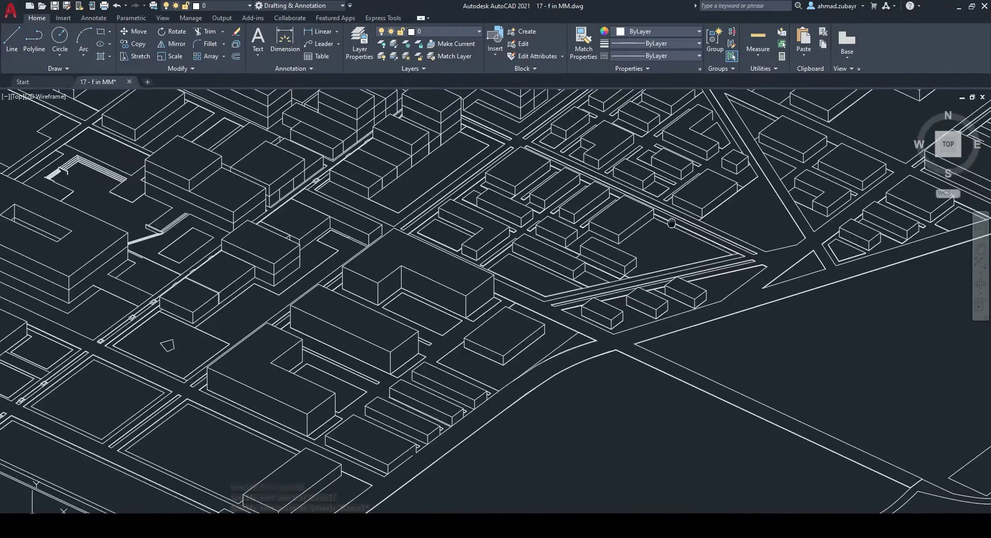
{"action": "left_click_drag", "start_coordinate": [672, 223], "coordinate": [527, 275]}
{"action": "scroll", "coordinate": [473, 270], "scroll_direction": "up", "scroll_amount": 3}
{"action": "key", "text": "Escape"}
{"action": "scroll", "coordinate": [472, 356], "scroll_direction": "down", "scroll_amount": 3}
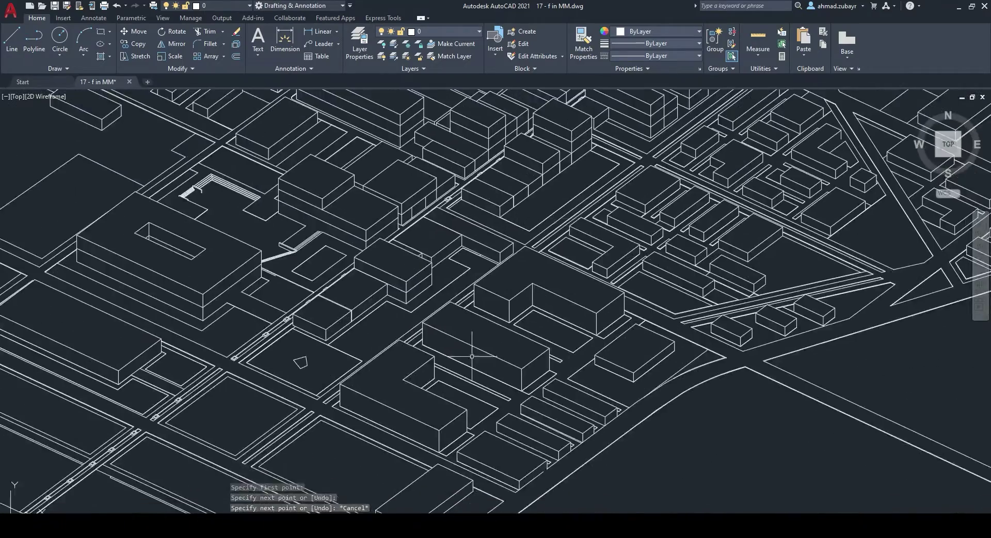
{"action": "scroll", "coordinate": [642, 366], "scroll_direction": "up", "scroll_amount": 2}
{"action": "left_click_drag", "start_coordinate": [642, 365], "coordinate": [535, 283]}
{"action": "left_click", "coordinate": [535, 283]}
{"action": "key", "text": "Delete"}
Start a line from the stair wall endpoint, then cancel it
{"action": "scroll", "coordinate": [535, 283], "scroll_direction": "down", "scroll_amount": 5}
{"action": "left_click_drag", "start_coordinate": [329, 281], "coordinate": [363, 245]}
{"action": "scroll", "coordinate": [311, 143], "scroll_direction": "up", "scroll_amount": 10}
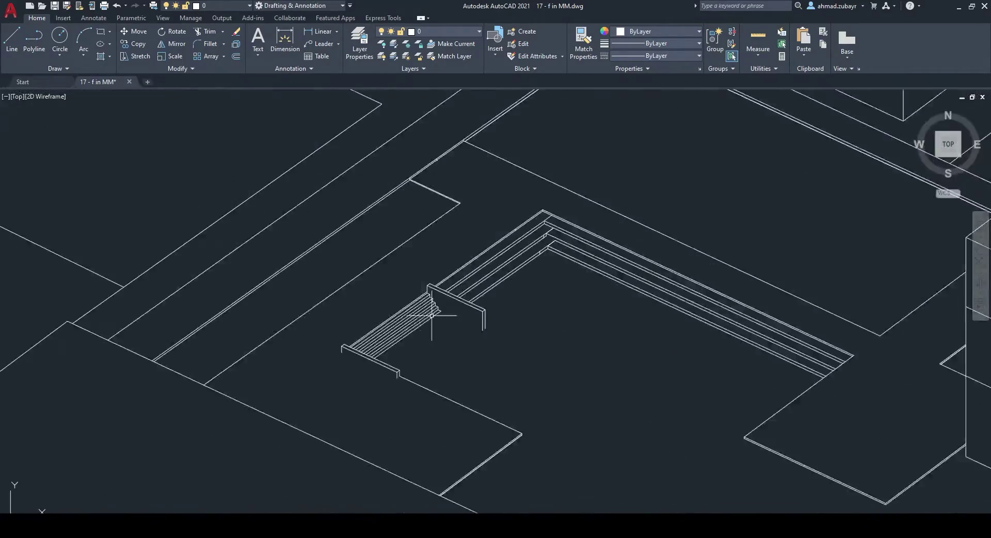
{"action": "scroll", "coordinate": [471, 329], "scroll_direction": "up", "scroll_amount": 5}
{"action": "type", "text": "l"}
{"action": "key", "text": "space"}
{"action": "left_click", "coordinate": [350, 262]}
{"action": "scroll", "coordinate": [342, 310], "scroll_direction": "down", "scroll_amount": 4}
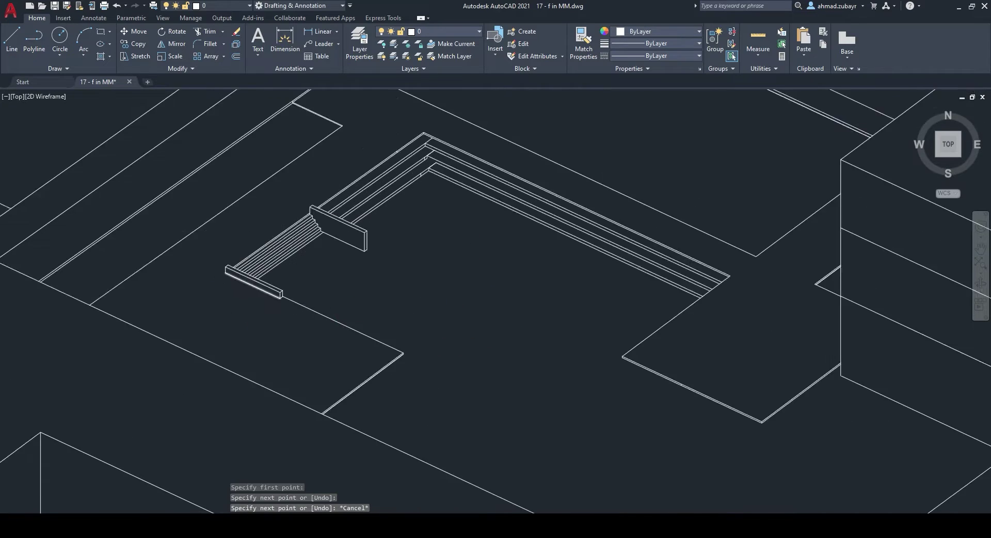
{"action": "scroll", "coordinate": [690, 316], "scroll_direction": "up", "scroll_amount": 5}
{"action": "key", "text": "Escape"}
Trim two overshooting stubs at the stairs, erase another stray line, then undo that erase
{"action": "type", "text": "tr"}
{"action": "key", "text": "space"}
{"action": "left_click", "coordinate": [662, 317]}
{"action": "left_click", "coordinate": [574, 298]}
{"action": "key", "text": "Escape"}
{"action": "key", "text": "Escape"}
{"action": "scroll", "coordinate": [588, 280], "scroll_direction": "down", "scroll_amount": 6}
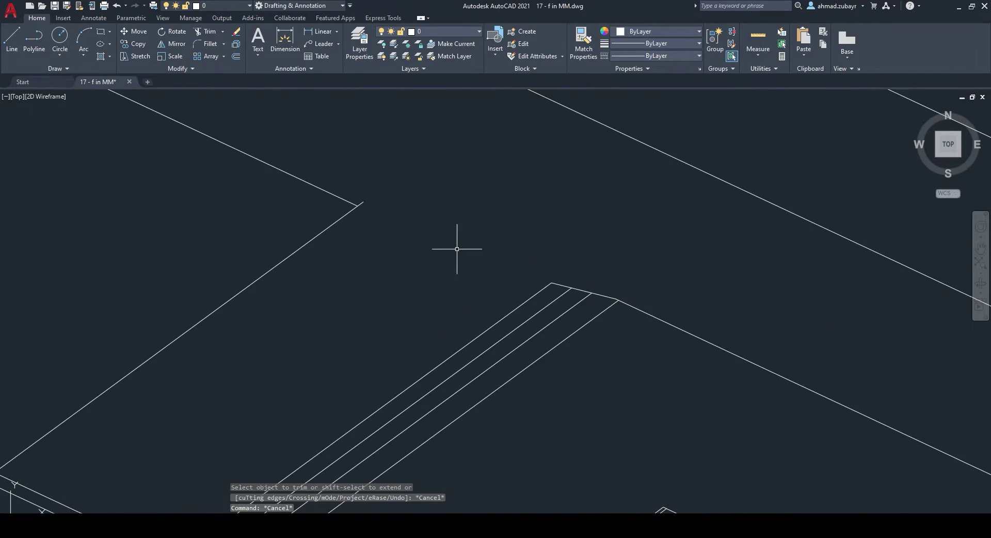
{"action": "scroll", "coordinate": [454, 212], "scroll_direction": "down", "scroll_amount": 8}
{"action": "scroll", "coordinate": [357, 330], "scroll_direction": "up", "scroll_amount": 4}
{"action": "left_click", "coordinate": [360, 328]}
{"action": "key", "text": "Delete"}
{"action": "scroll", "coordinate": [420, 345], "scroll_direction": "up", "scroll_amount": 5}
{"action": "key", "text": "ctrl+z"}
{"action": "key", "text": "ctrl+z"}
Start another trim with TR and cancel it
{"action": "type", "text": "tr"}
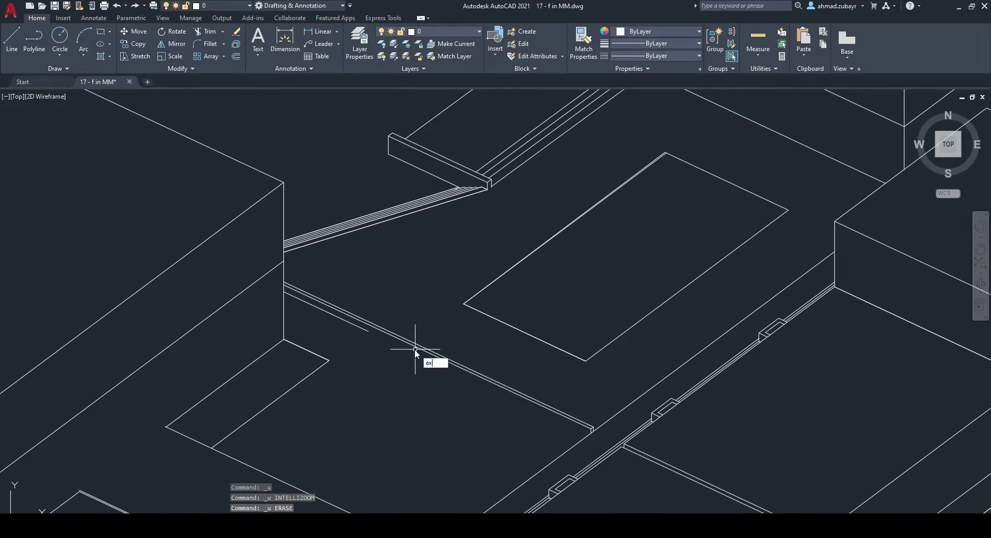
{"action": "key", "text": "space"}
{"action": "key", "text": "Escape"}
{"action": "scroll", "coordinate": [467, 305], "scroll_direction": "down", "scroll_amount": 12}
Load the <Previous plot> PDF settings and window the entire city drawing as the plot area
{"action": "key", "text": "ctrl+p"}
{"action": "left_click", "coordinate": [372, 167]}
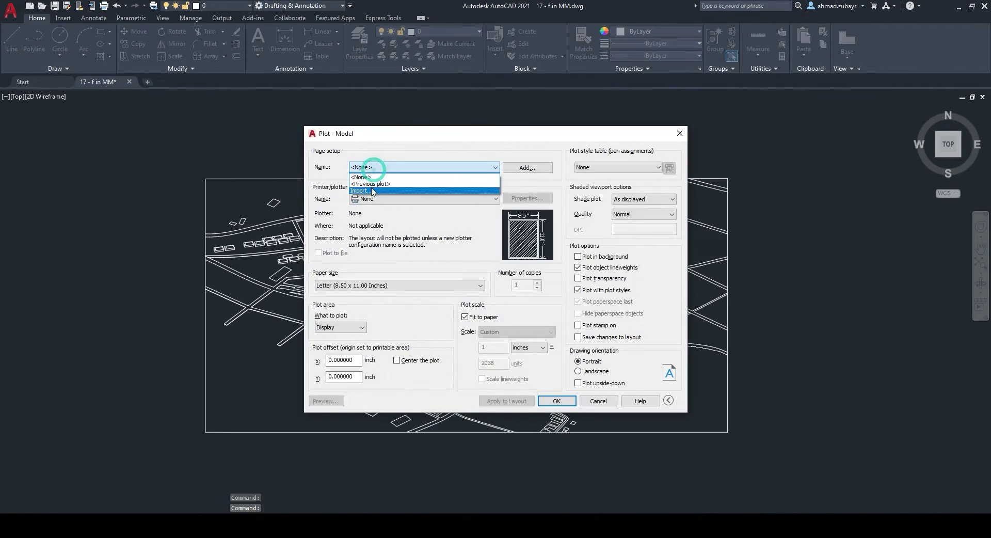
{"action": "left_click", "coordinate": [371, 178]}
{"action": "left_click", "coordinate": [406, 328]}
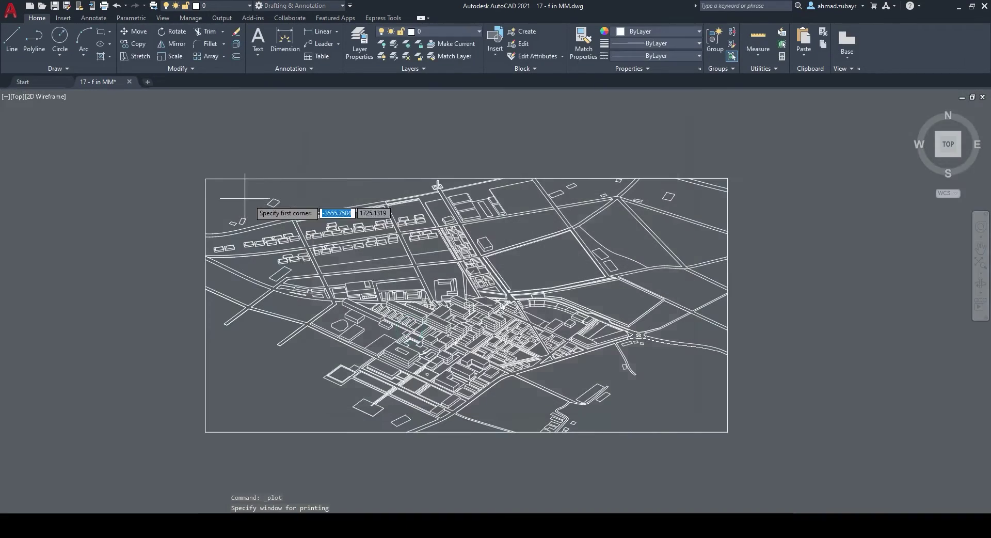
{"action": "left_click", "coordinate": [205, 179]}
{"action": "left_click", "coordinate": [728, 431]}
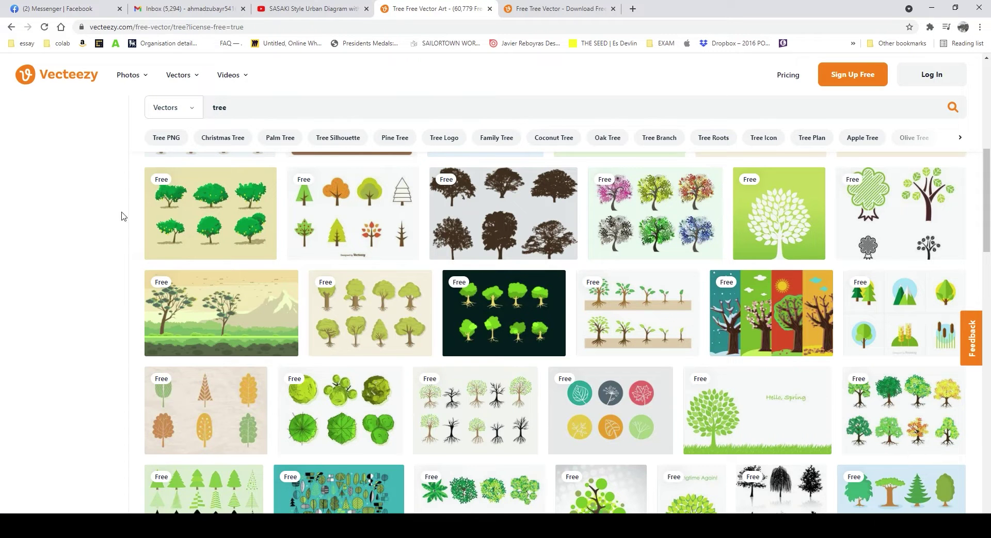
{"action": "left_click", "coordinate": [544, 10]}
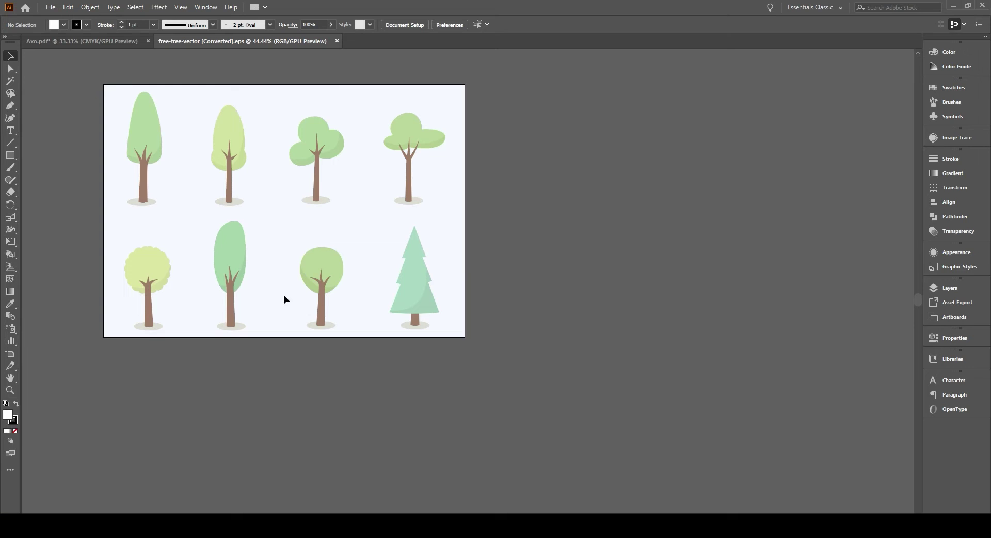
Move the eight-tree artboard toward the centre of the window
{"action": "left_click_drag", "start_coordinate": [271, 258], "coordinate": [374, 340]}
Delete the ground shadows from the first two trees
{"action": "left_click", "coordinate": [253, 288]}
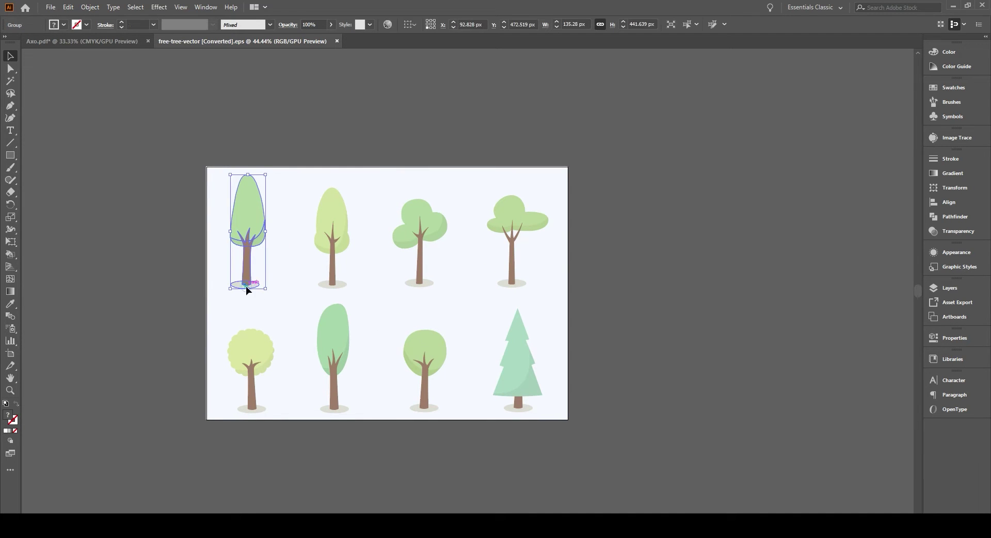
{"action": "double_click", "coordinate": [246, 281]}
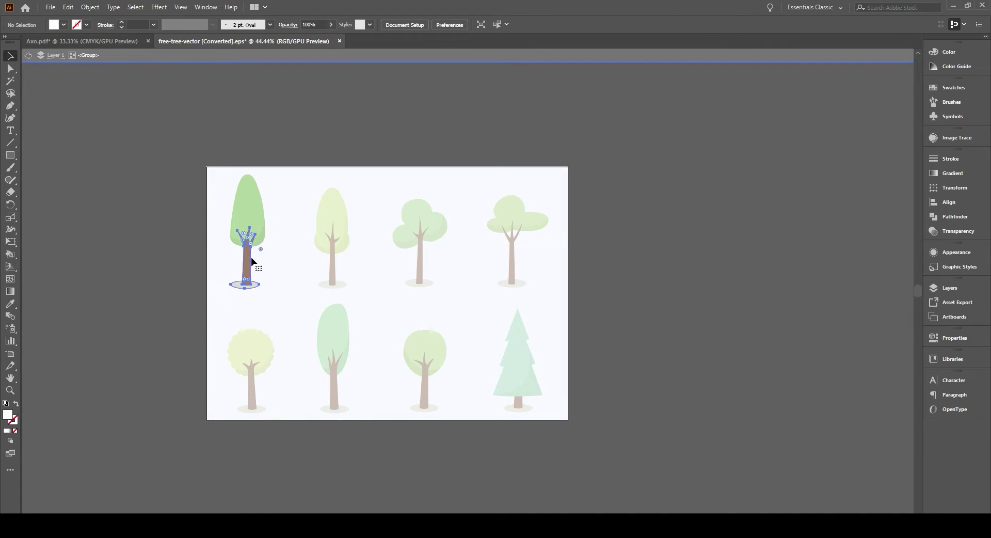
{"action": "left_click", "coordinate": [232, 284]}
{"action": "key", "text": "Delete"}
{"action": "double_click", "coordinate": [288, 310]}
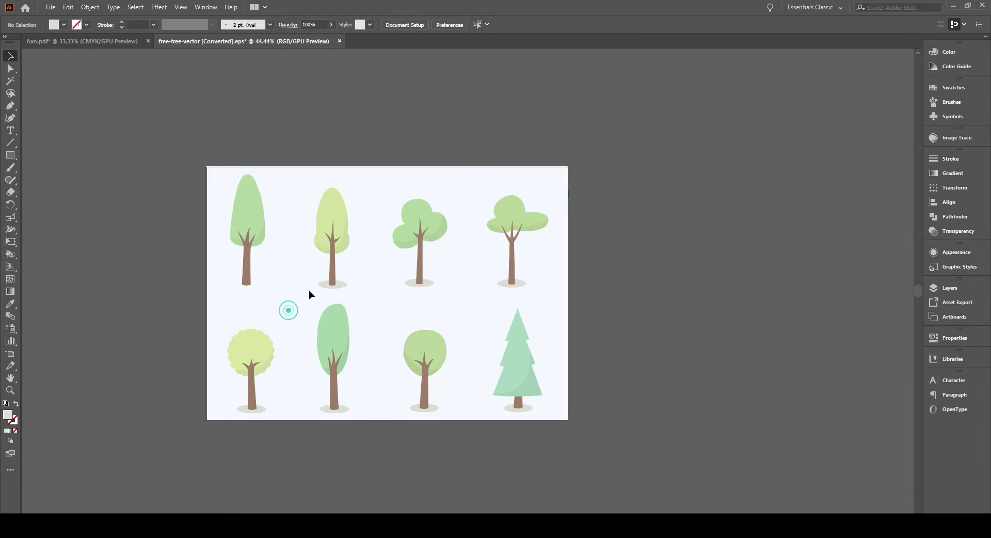
{"action": "double_click", "coordinate": [326, 284]}
{"action": "key", "text": "Delete"}
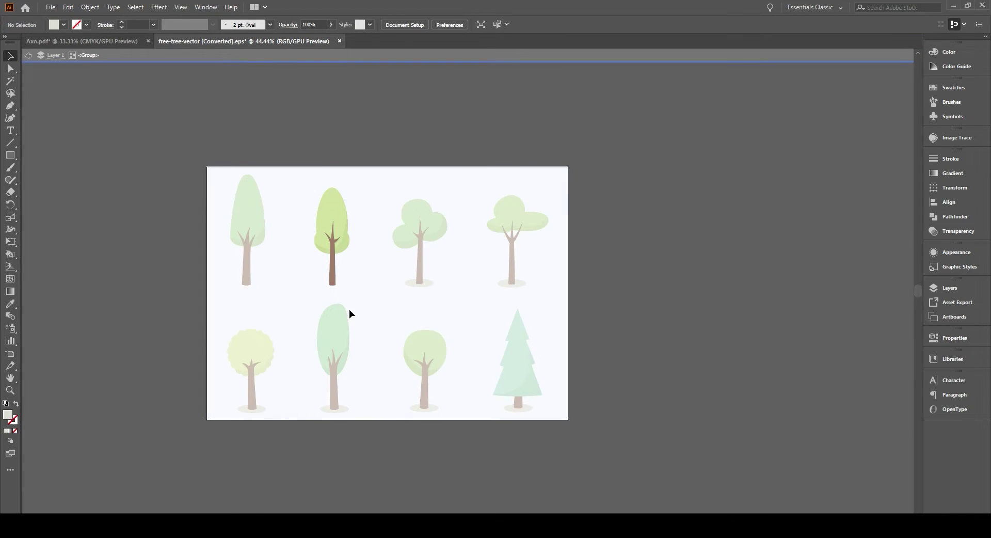
{"action": "double_click", "coordinate": [380, 304]}
Delete the third tree's shadow, then close the tree file without saving
{"action": "left_click", "coordinate": [409, 284]}
{"action": "double_click", "coordinate": [409, 283]}
{"action": "left_click", "coordinate": [412, 283]}
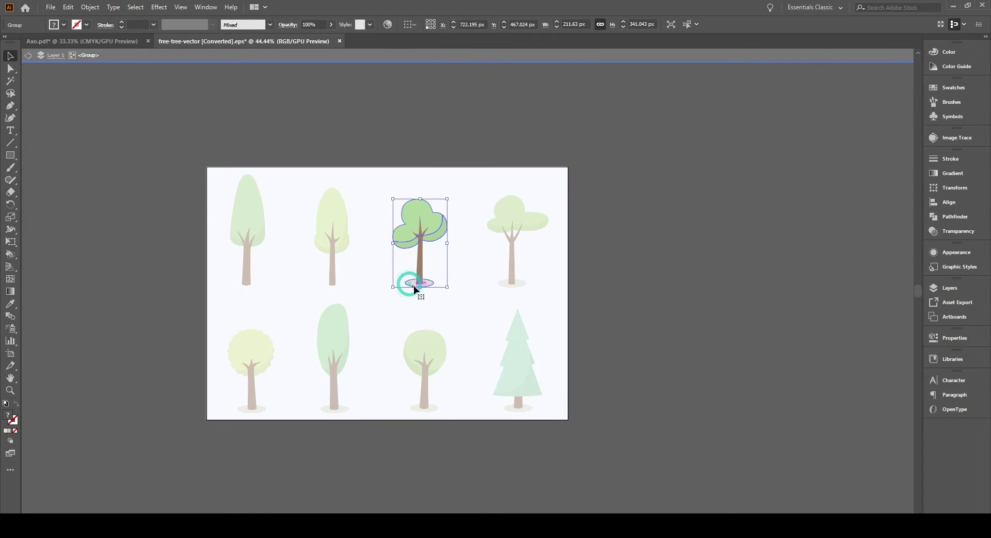
{"action": "key", "text": "Delete"}
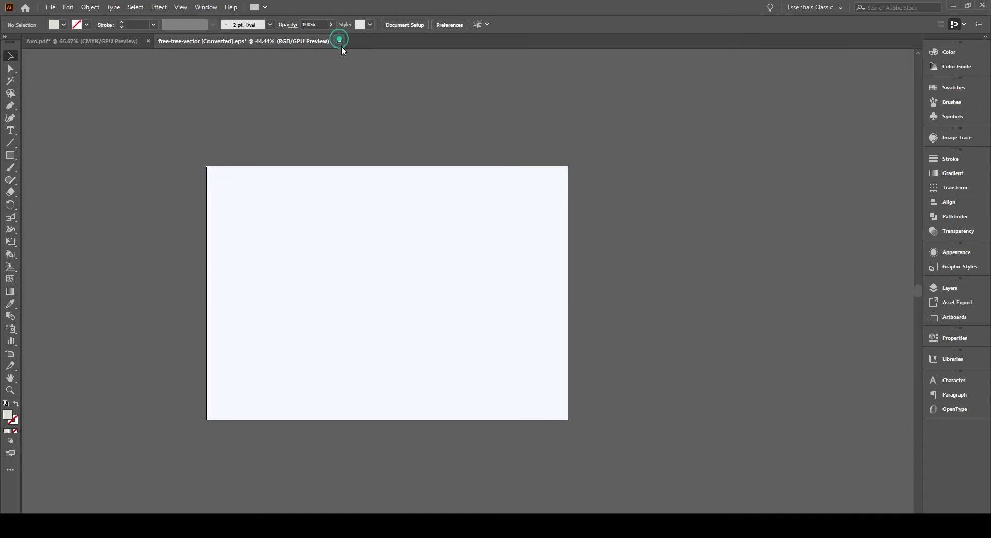
{"action": "left_click", "coordinate": [339, 41]}
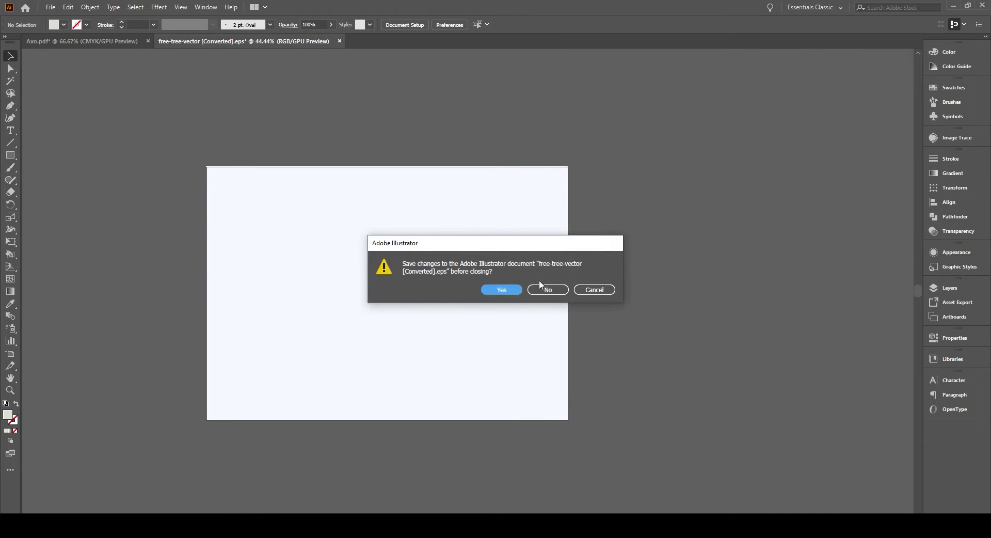
{"action": "left_click", "coordinate": [538, 281]}
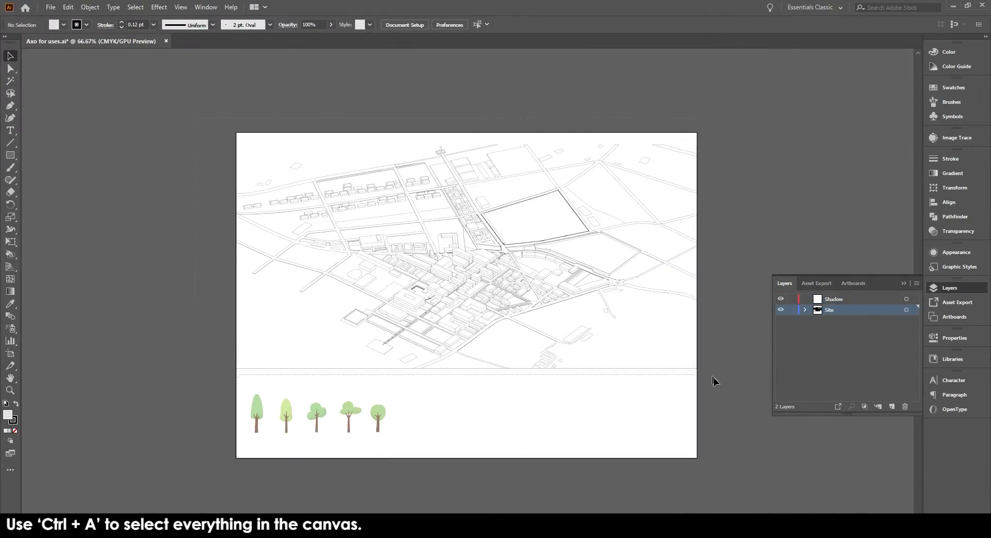
Live Paint the first group of building end faces light grey
{"action": "key", "text": "ctrl+a"}
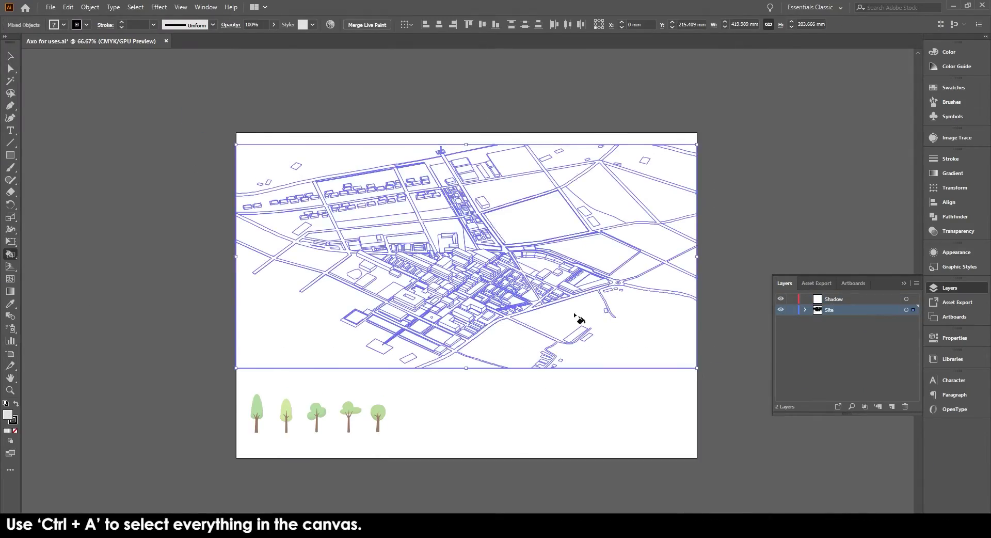
{"action": "scroll", "coordinate": [501, 314], "scroll_direction": "up", "scroll_amount": 8}
{"action": "left_click", "coordinate": [361, 463]}
{"action": "left_click_drag", "start_coordinate": [360, 465], "coordinate": [449, 278]}
{"action": "left_click", "coordinate": [507, 240]}
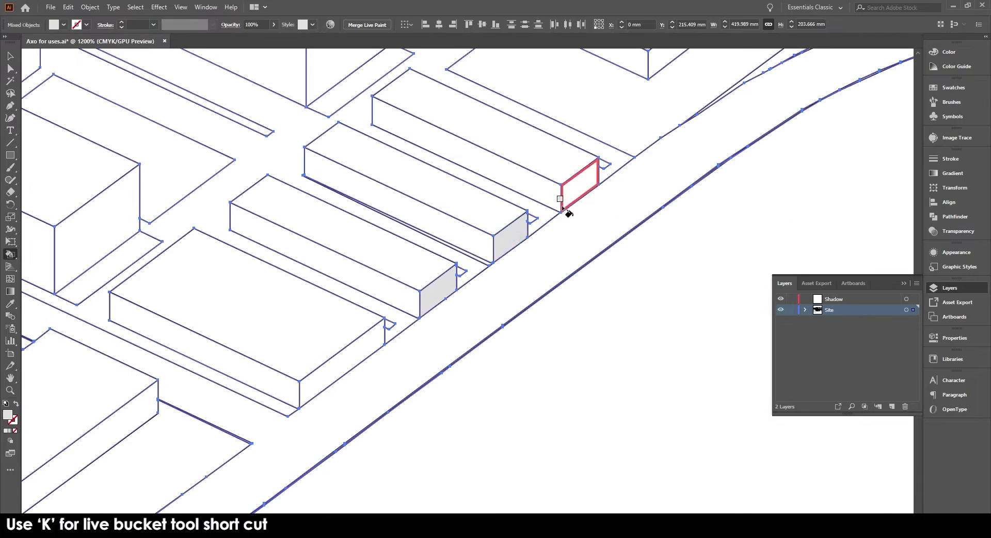
{"action": "left_click", "coordinate": [563, 208]}
{"action": "left_click", "coordinate": [351, 353]}
{"action": "scroll", "coordinate": [352, 354], "scroll_direction": "down", "scroll_amount": 1}
{"action": "left_click_drag", "start_coordinate": [284, 398], "coordinate": [610, 251]}
{"action": "left_click", "coordinate": [352, 384]}
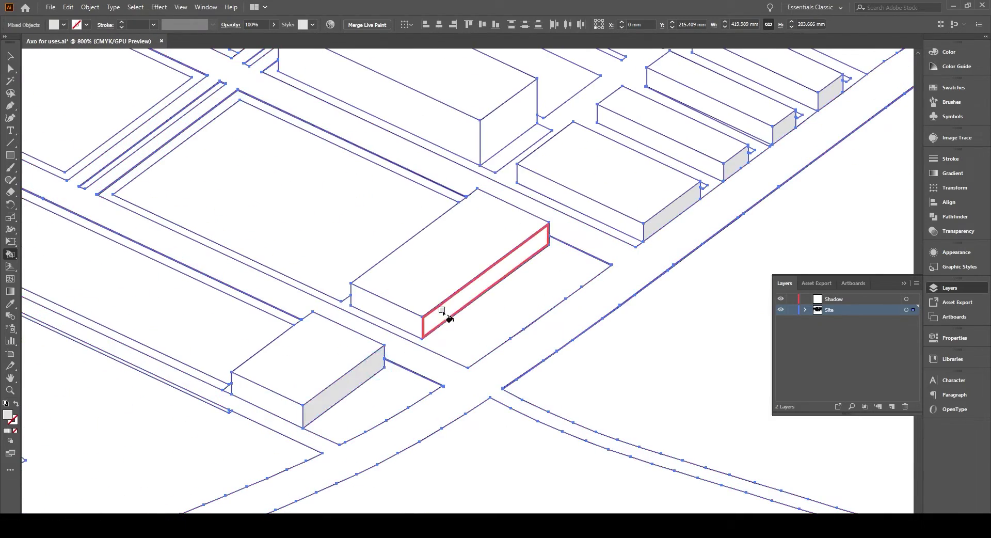
{"action": "left_click", "coordinate": [444, 312]}
Paint the next set of building side faces light grey across the site
{"action": "scroll", "coordinate": [394, 354], "scroll_direction": "down", "scroll_amount": 5}
{"action": "scroll", "coordinate": [507, 332], "scroll_direction": "up", "scroll_amount": 5}
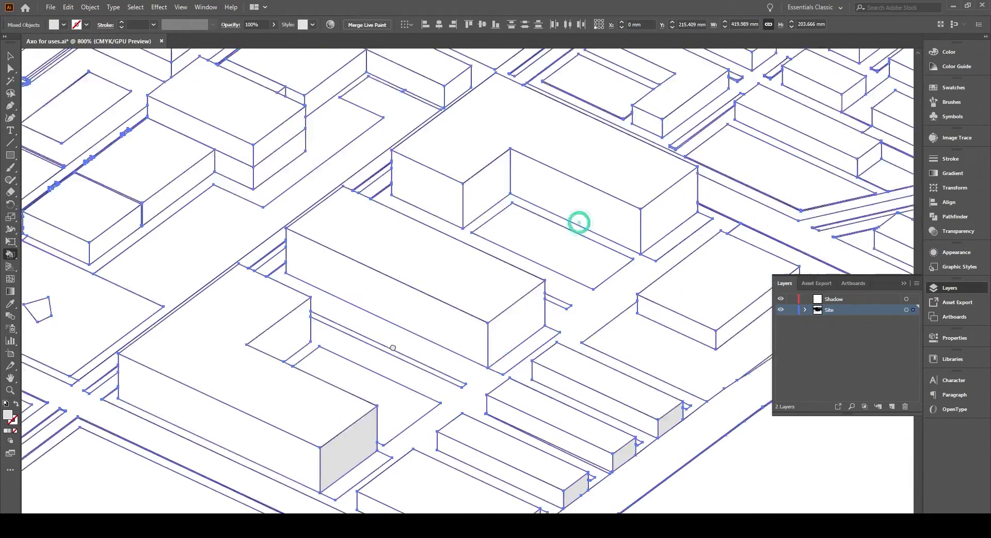
{"action": "left_click_drag", "start_coordinate": [393, 348], "coordinate": [296, 402]}
{"action": "left_click", "coordinate": [424, 378]}
{"action": "left_click", "coordinate": [206, 385]}
{"action": "left_click", "coordinate": [401, 241]}
{"action": "left_click", "coordinate": [578, 264]}
{"action": "scroll", "coordinate": [580, 263], "scroll_direction": "down", "scroll_amount": 1}
{"action": "left_click_drag", "start_coordinate": [441, 304], "coordinate": [584, 283]}
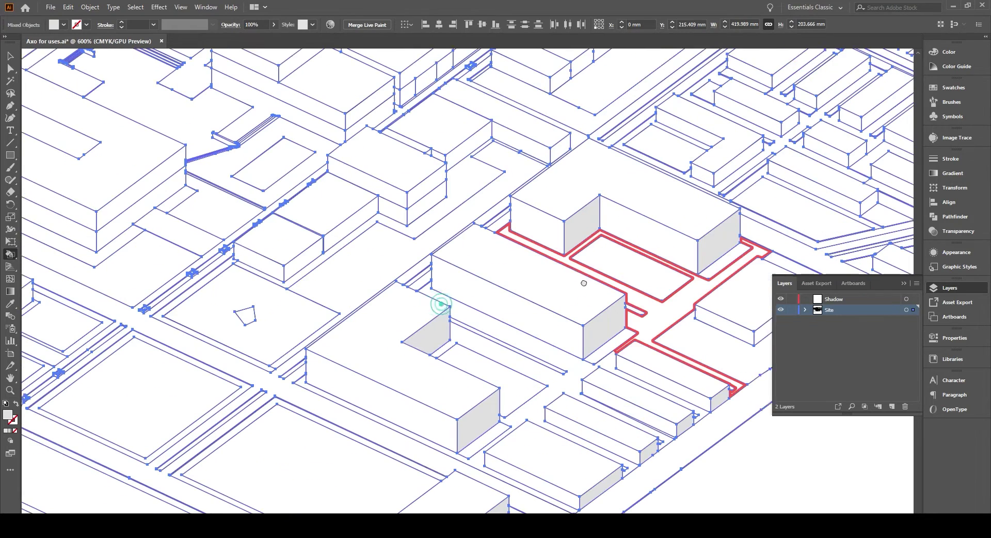
{"action": "left_click", "coordinate": [315, 254]}
{"action": "left_click", "coordinate": [437, 185]}
{"action": "left_click", "coordinate": [470, 147]}
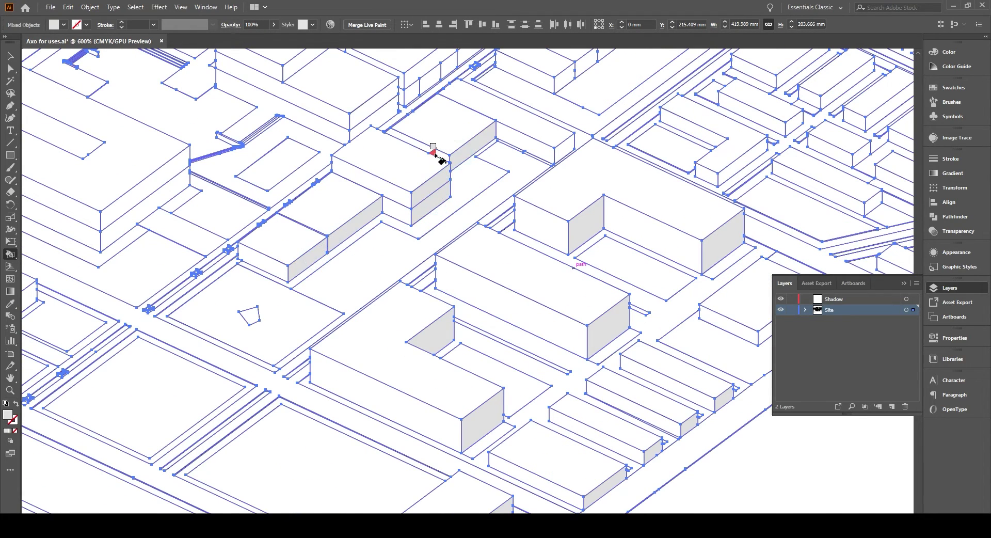
{"action": "left_click", "coordinate": [170, 177]}
Paint the remaining row of seven building side faces light grey
{"action": "scroll", "coordinate": [171, 199], "scroll_direction": "left", "scroll_amount": 3}
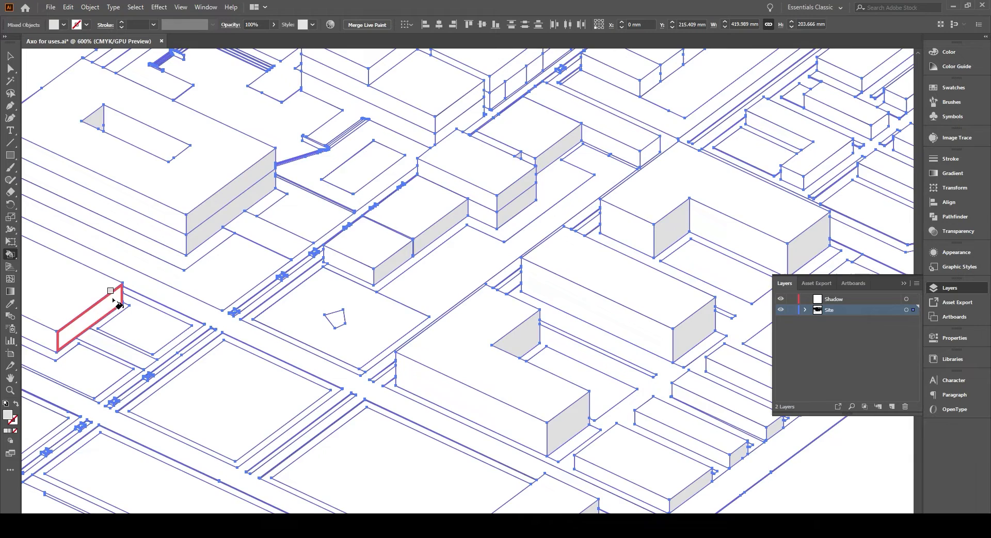
{"action": "scroll", "coordinate": [118, 305], "scroll_direction": "down", "scroll_amount": 3}
{"action": "scroll", "coordinate": [335, 283], "scroll_direction": "up", "scroll_amount": 3}
{"action": "left_click", "coordinate": [334, 281]}
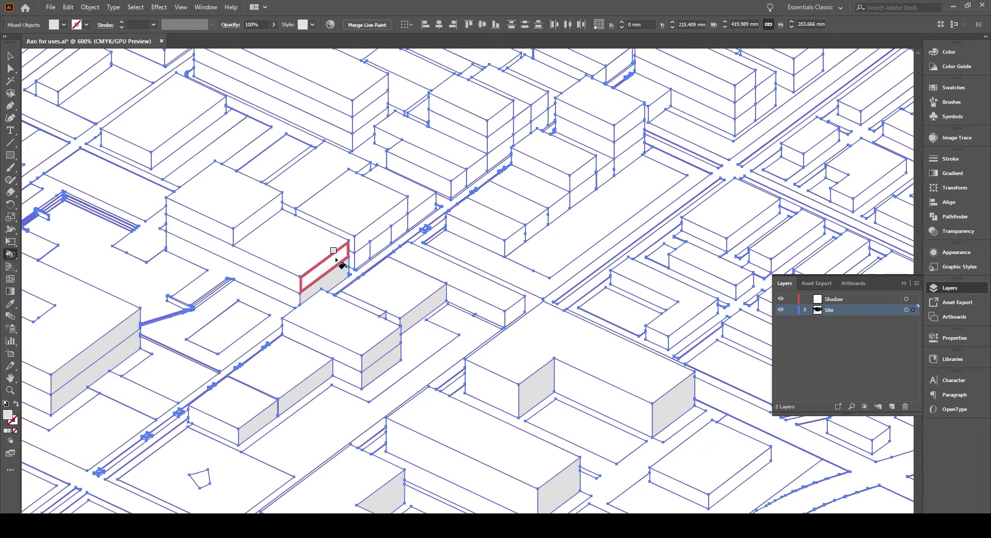
{"action": "left_click", "coordinate": [337, 258]}
{"action": "left_click", "coordinate": [362, 252]}
{"action": "left_click", "coordinate": [381, 243]}
{"action": "left_click", "coordinate": [399, 228]}
{"action": "left_click", "coordinate": [399, 212]}
{"action": "left_click", "coordinate": [422, 208]}
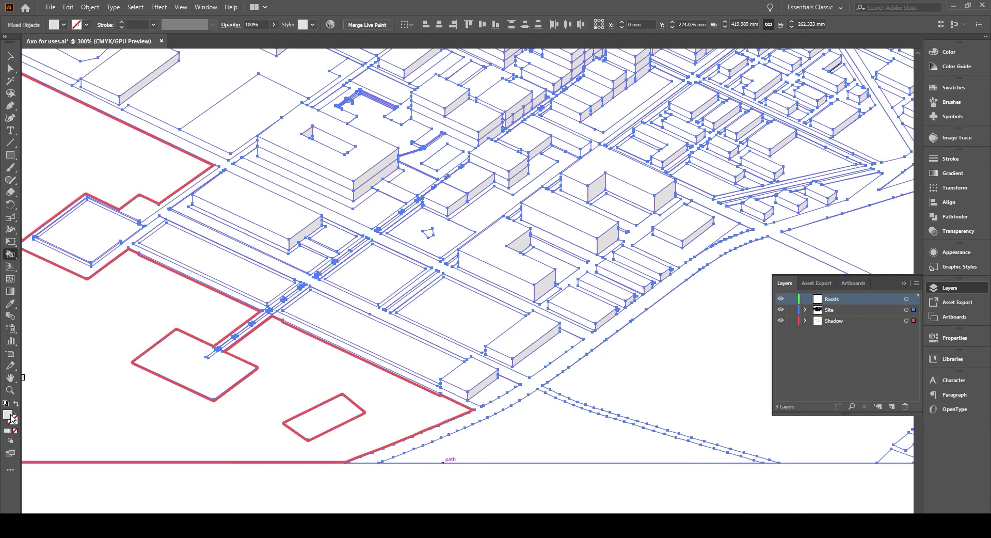
Choose pale grey fill R232 G230 B230 and Live Paint the road faces with it
{"action": "double_click", "coordinate": [8, 416]}
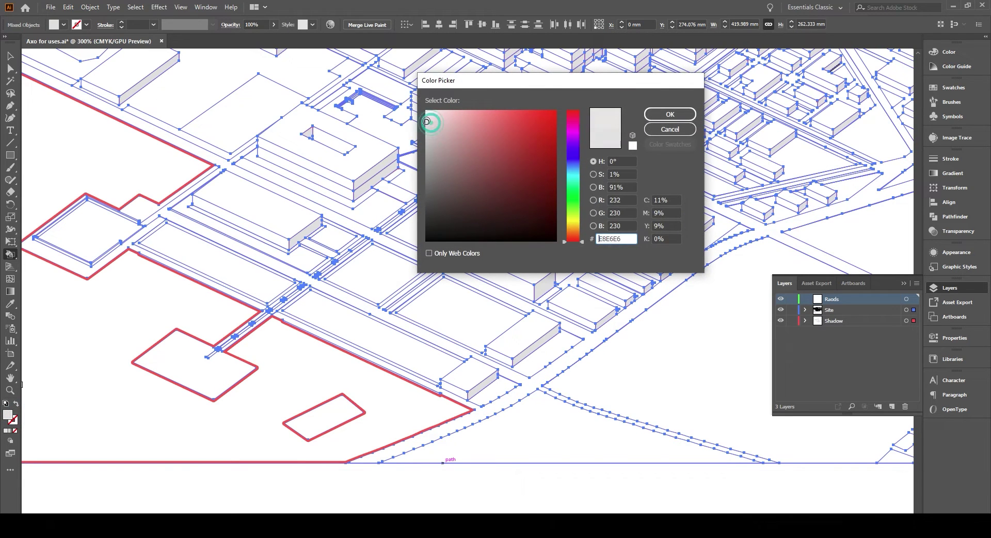
{"action": "left_click", "coordinate": [659, 111]}
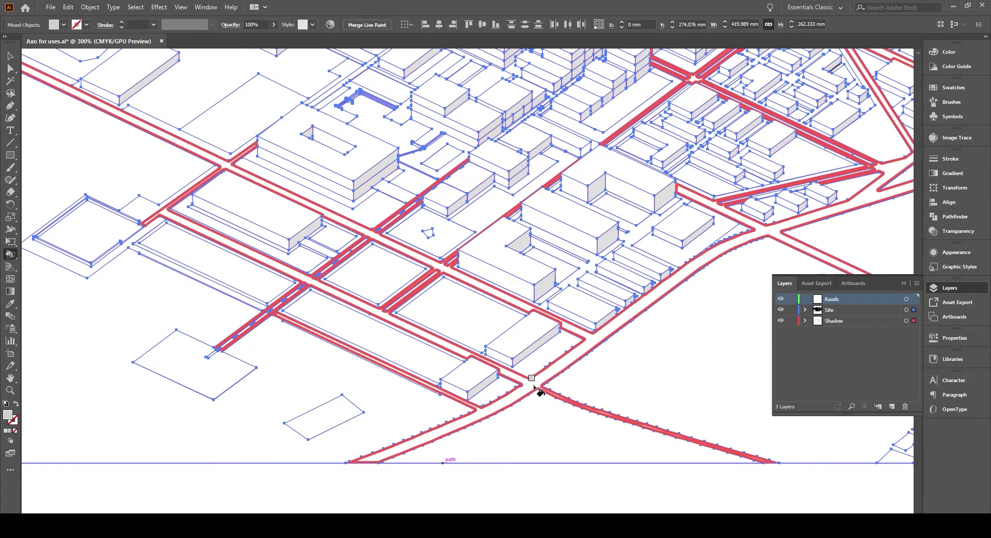
{"action": "left_click", "coordinate": [537, 393]}
{"action": "left_click_drag", "start_coordinate": [524, 215], "coordinate": [512, 376]}
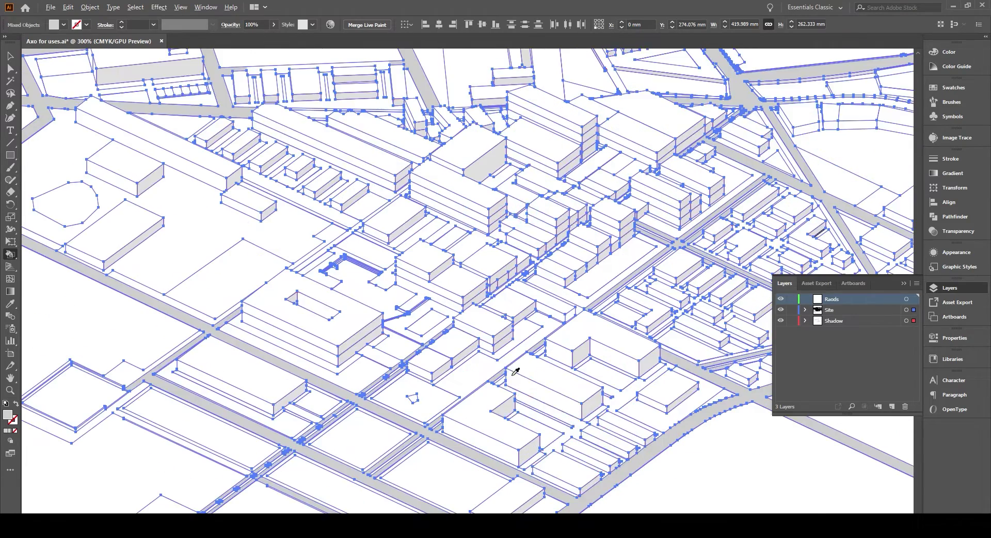
{"action": "scroll", "coordinate": [512, 374], "scroll_direction": "down", "scroll_amount": 1}
{"action": "mouse_move", "coordinate": [591, 297]}
{"action": "left_mouse_down"}
{"action": "mouse_move", "coordinate": [286, 403]}
{"action": "mouse_move", "coordinate": [236, 407]}
{"action": "left_mouse_up"}
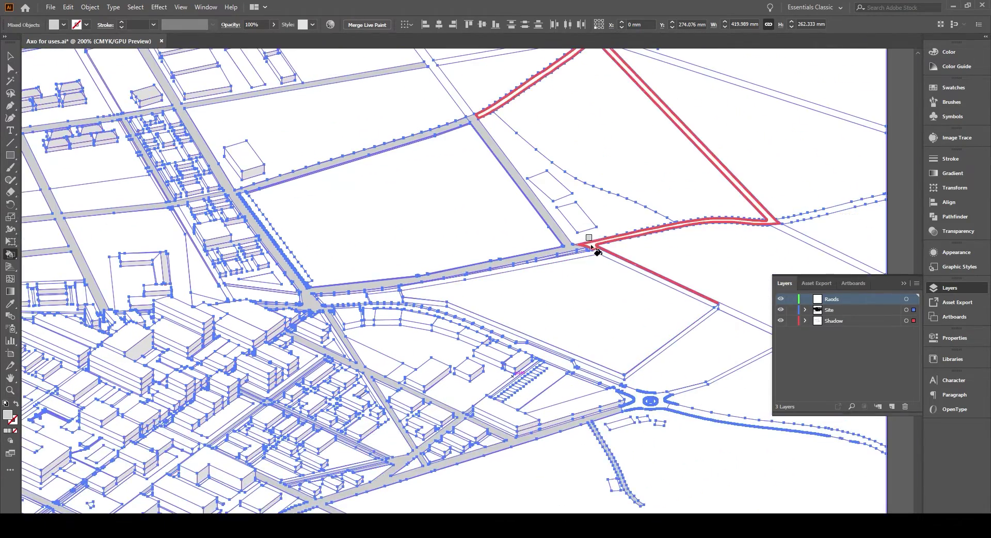
{"action": "scroll", "coordinate": [629, 336], "scroll_direction": "right", "scroll_amount": 4}
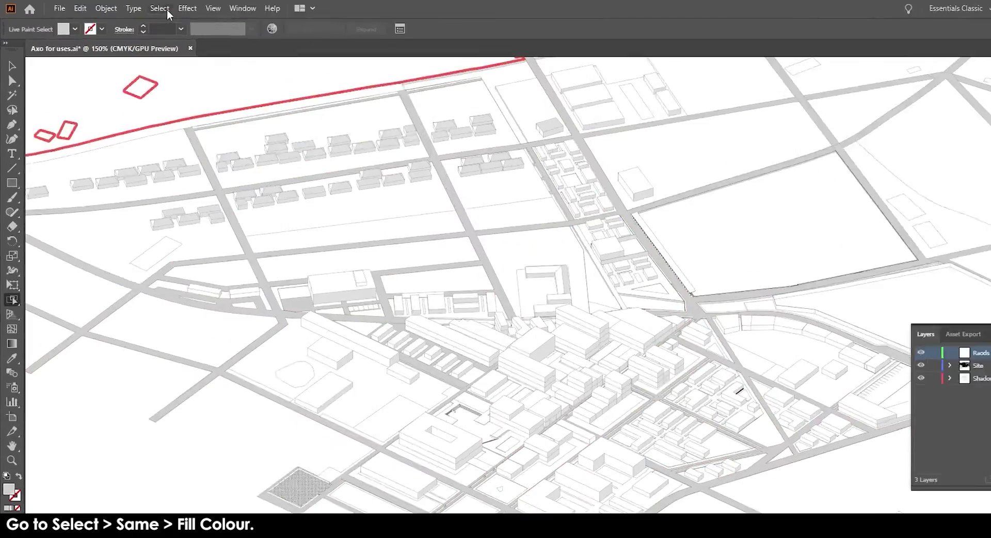
Select all road shapes by fill colour and relocate them onto the Raods layer
{"action": "left_click", "coordinate": [166, 11]}
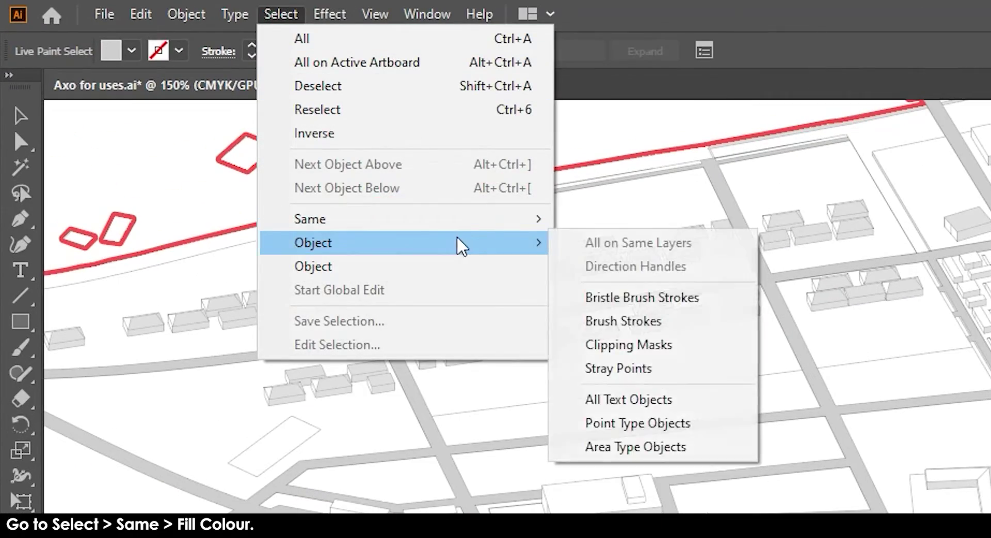
{"action": "mouse_move", "coordinate": [170, 122]}
{"action": "left_click", "coordinate": [360, 175]}
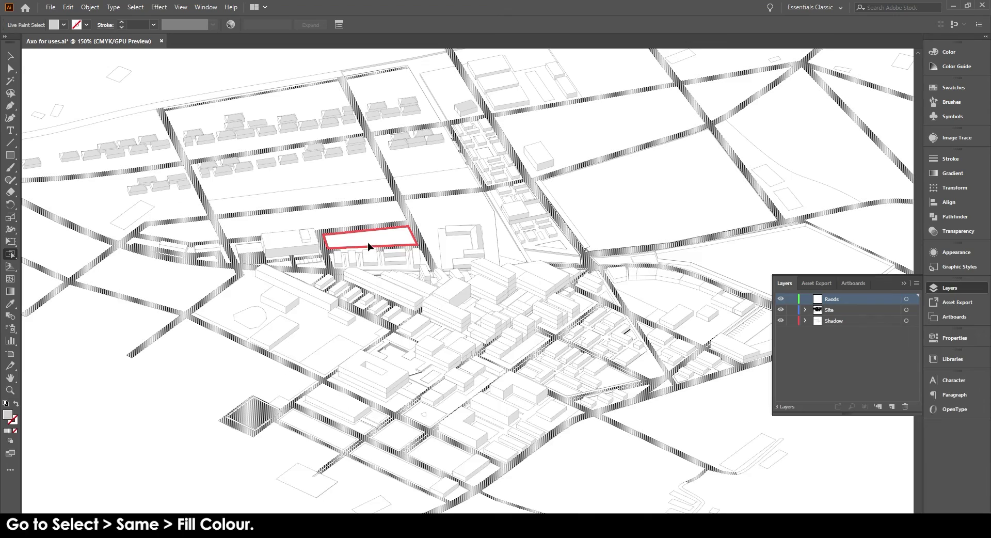
{"action": "key", "text": "Delete"}
{"action": "key", "text": "v"}
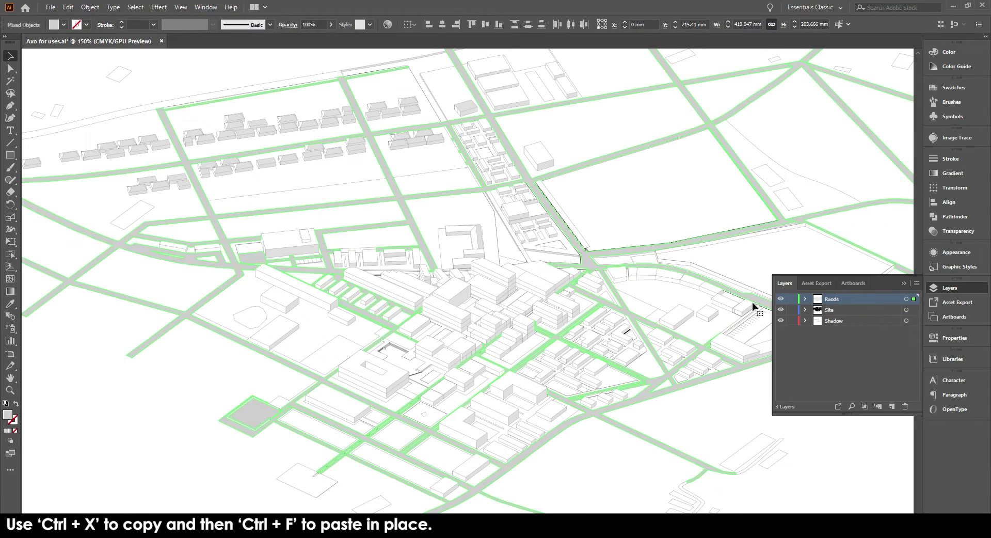
{"action": "left_click", "coordinate": [164, 412]}
{"action": "scroll", "coordinate": [282, 450], "scroll_direction": "up", "scroll_amount": 2}
{"action": "scroll", "coordinate": [282, 451], "scroll_direction": "up", "scroll_amount": 2}
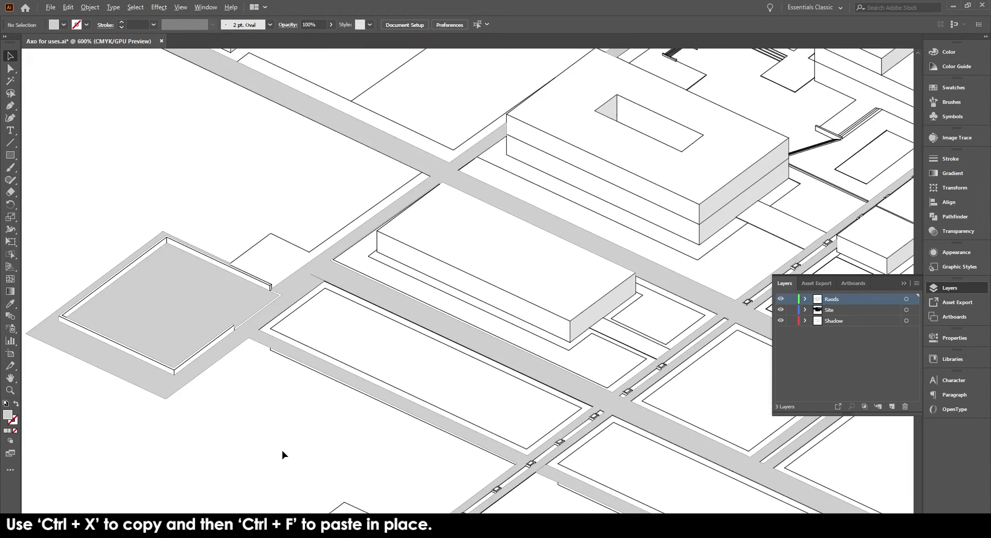
{"action": "scroll", "coordinate": [283, 450], "scroll_direction": "down", "scroll_amount": 3}
{"action": "left_click", "coordinate": [243, 409]}
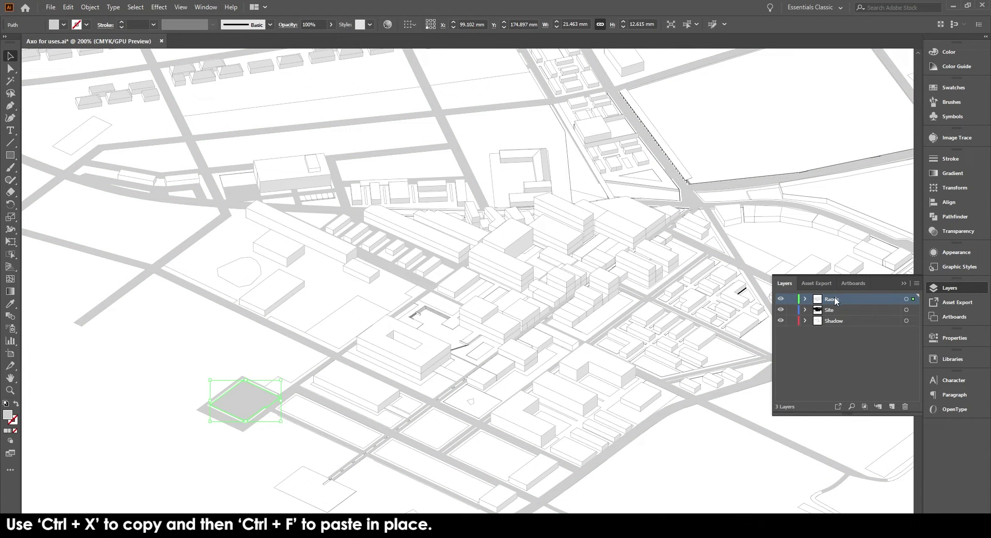
Move the Raods layer below Site and paint the park plots and plaza light green
{"action": "left_click_drag", "start_coordinate": [834, 301], "coordinate": [825, 316]}
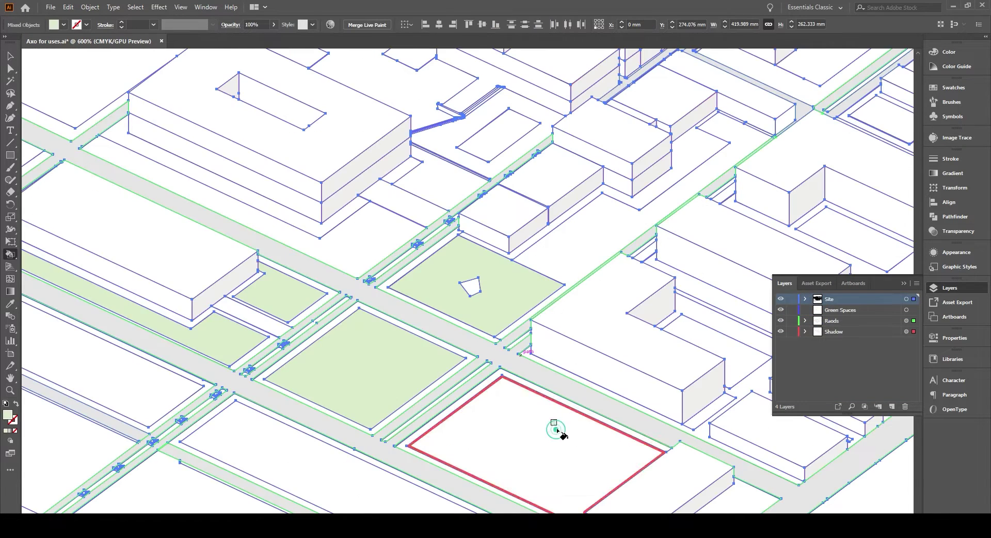
{"action": "scroll", "coordinate": [621, 343], "scroll_direction": "right", "scroll_amount": 5}
{"action": "scroll", "coordinate": [621, 343], "scroll_direction": "up", "scroll_amount": 1}
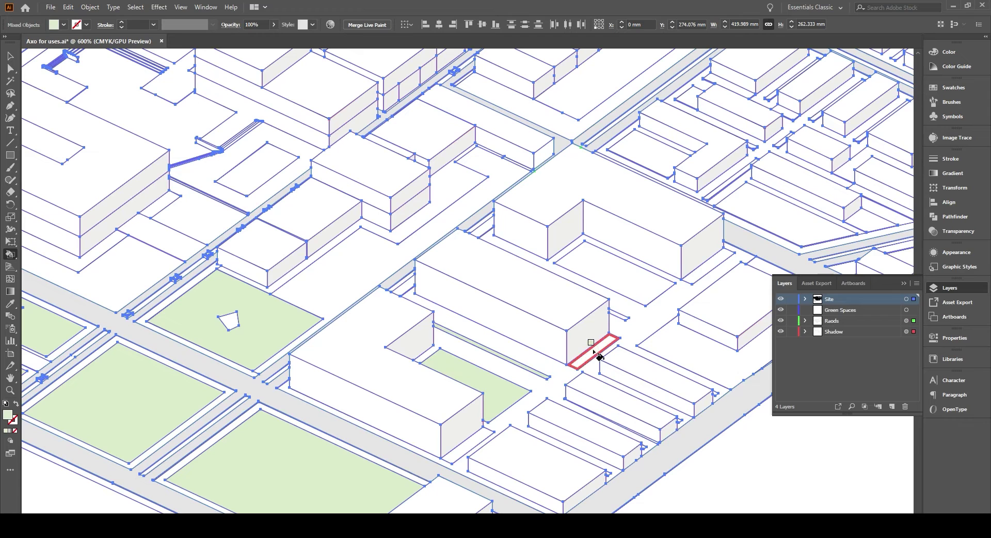
{"action": "left_click", "coordinate": [594, 351]}
{"action": "left_click", "coordinate": [622, 317]}
{"action": "left_click", "coordinate": [659, 282]}
{"action": "left_click", "coordinate": [694, 272]}
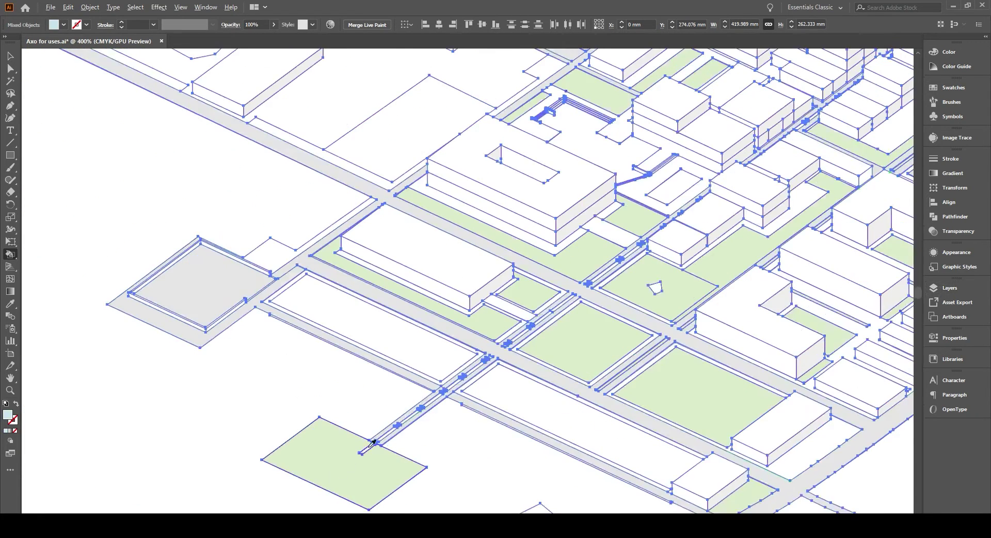
Paint the two water plots and three median strips light blue
{"action": "scroll", "coordinate": [433, 364], "scroll_direction": "left", "scroll_amount": 3}
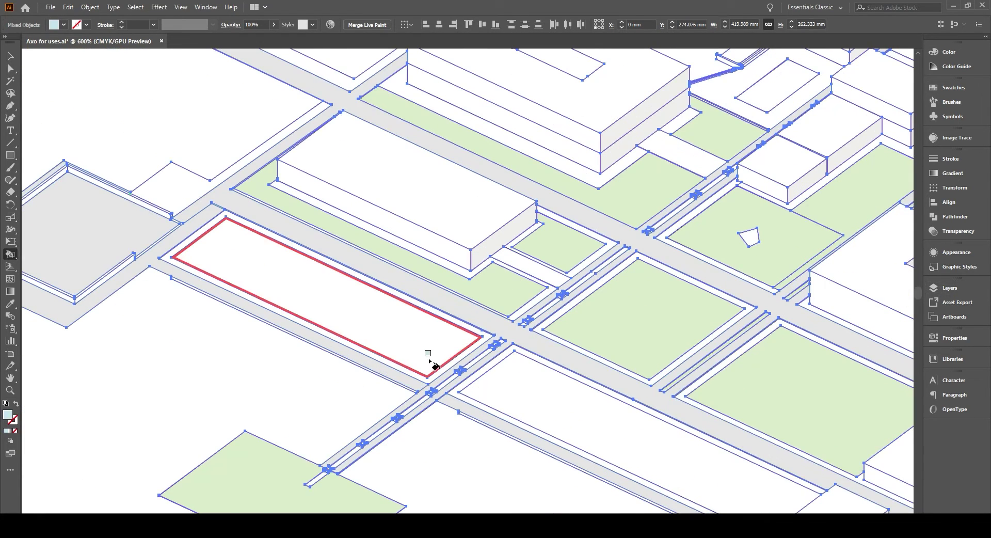
{"action": "left_click", "coordinate": [428, 358]}
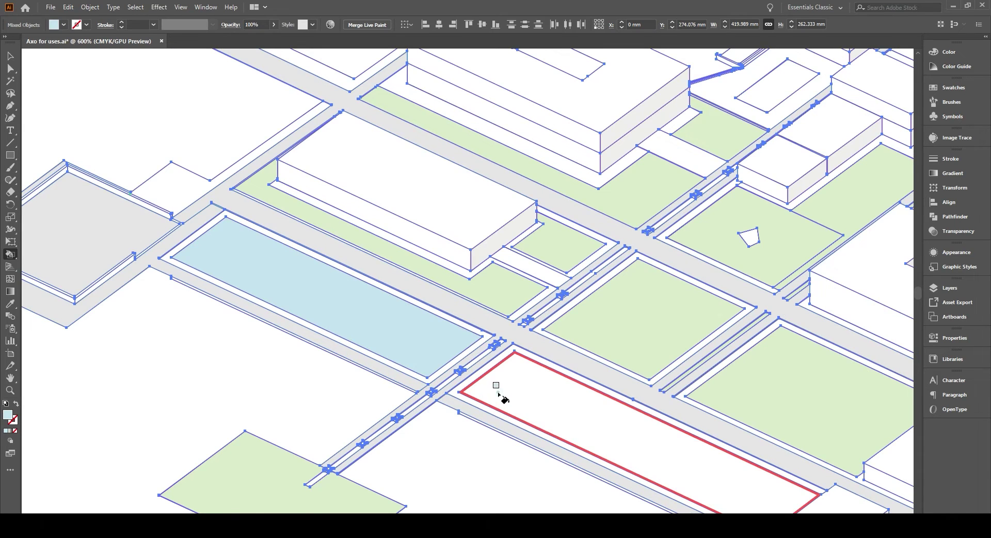
{"action": "left_click", "coordinate": [503, 399]}
{"action": "scroll", "coordinate": [341, 461], "scroll_direction": "up", "scroll_amount": 2}
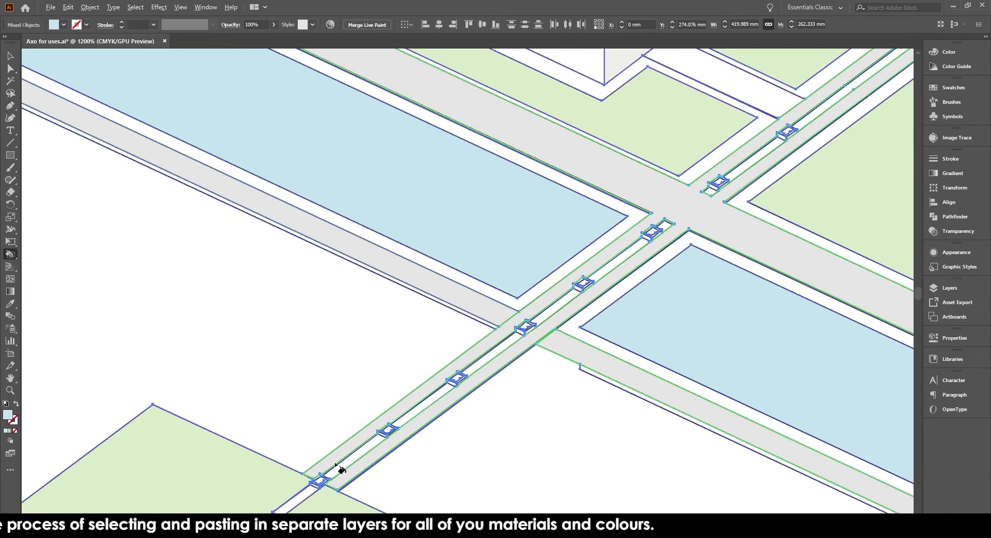
{"action": "left_click", "coordinate": [408, 417]}
{"action": "left_click", "coordinate": [491, 356]}
{"action": "left_click", "coordinate": [612, 264]}
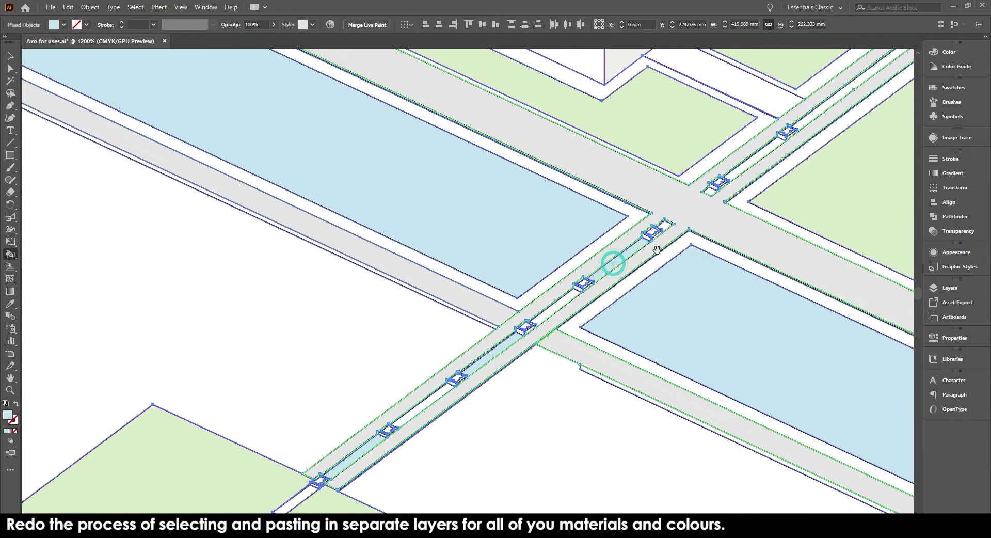
{"action": "left_click_drag", "start_coordinate": [690, 235], "coordinate": [348, 449]}
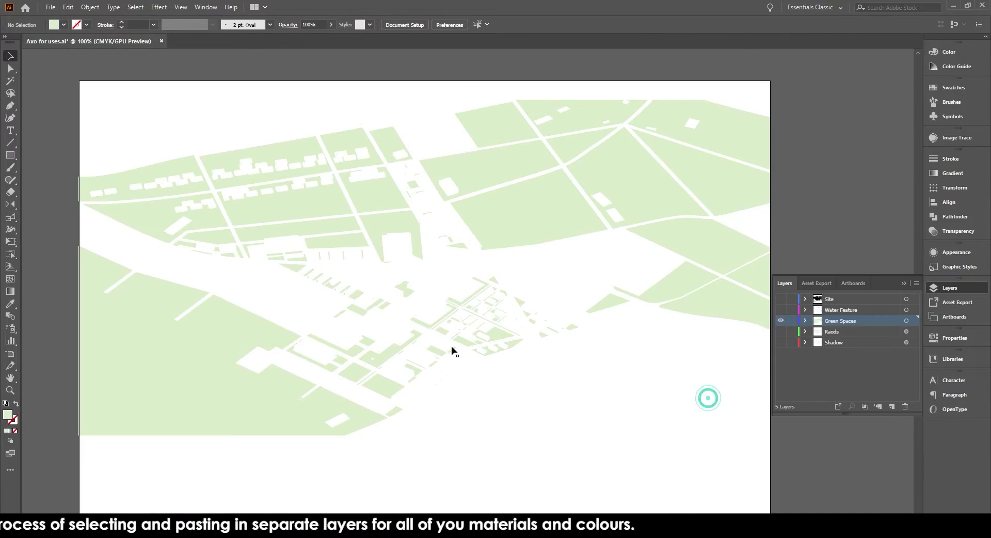
Fade the large green space to 53% opacity and copy that onto two more greens with the Eyedropper
{"action": "left_click", "coordinate": [201, 338]}
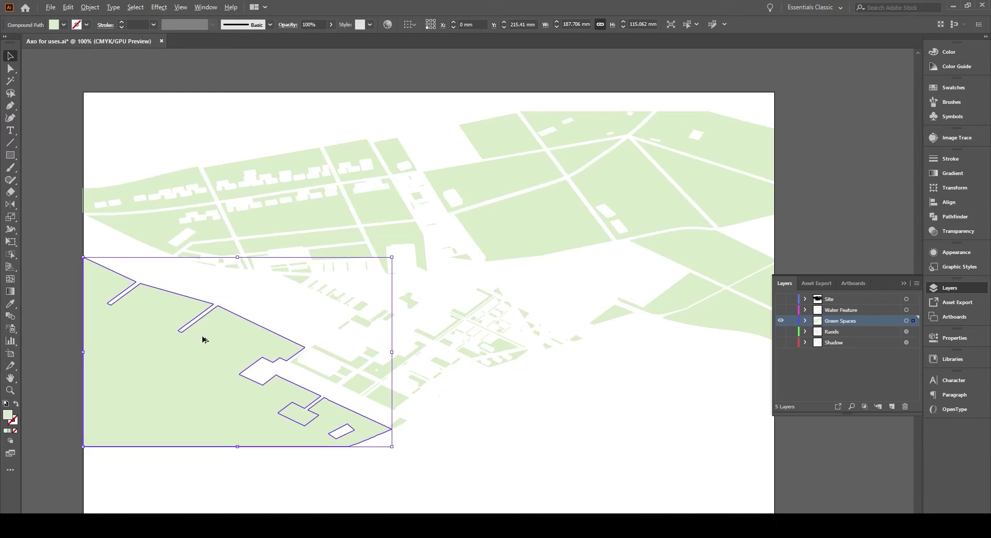
{"action": "left_click", "coordinate": [330, 24]}
{"action": "left_click", "coordinate": [311, 38]}
{"action": "left_click", "coordinate": [284, 107]}
{"action": "left_click", "coordinate": [286, 213]}
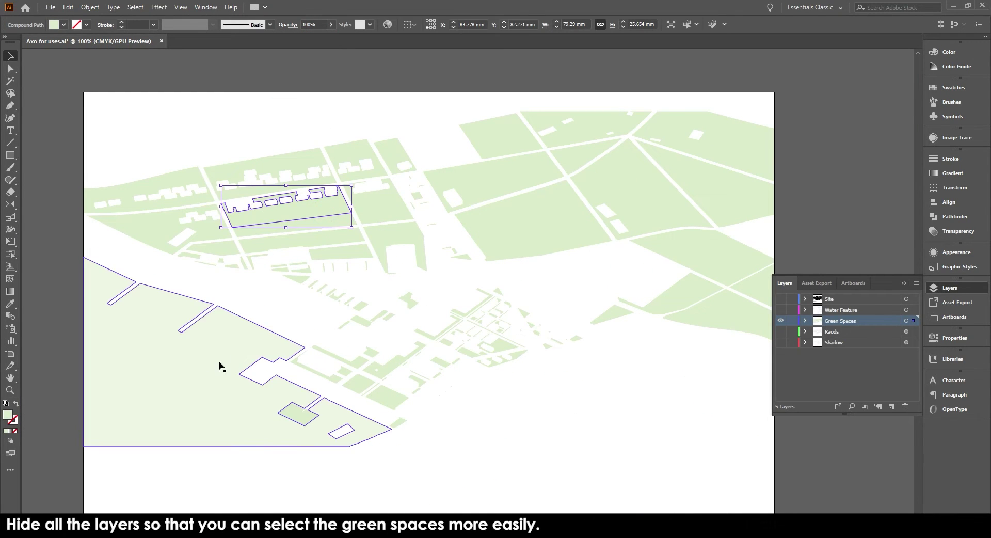
{"action": "key", "text": "i"}
{"action": "left_click", "coordinate": [205, 372]}
{"action": "key", "text": "v"}
Give a second group of green areas the same 53% opacity using the Eyedropper
{"action": "left_click", "coordinate": [137, 206]}
{"action": "left_click", "coordinate": [542, 229], "text": "shift"}
{"action": "left_click", "coordinate": [673, 126], "text": "shift"}
{"action": "left_click", "coordinate": [694, 290], "text": "shift"}
{"action": "left_click_drag", "start_coordinate": [457, 387], "coordinate": [437, 363]}
{"action": "left_click", "coordinate": [365, 253], "text": "shift"}
{"action": "key", "text": "i"}
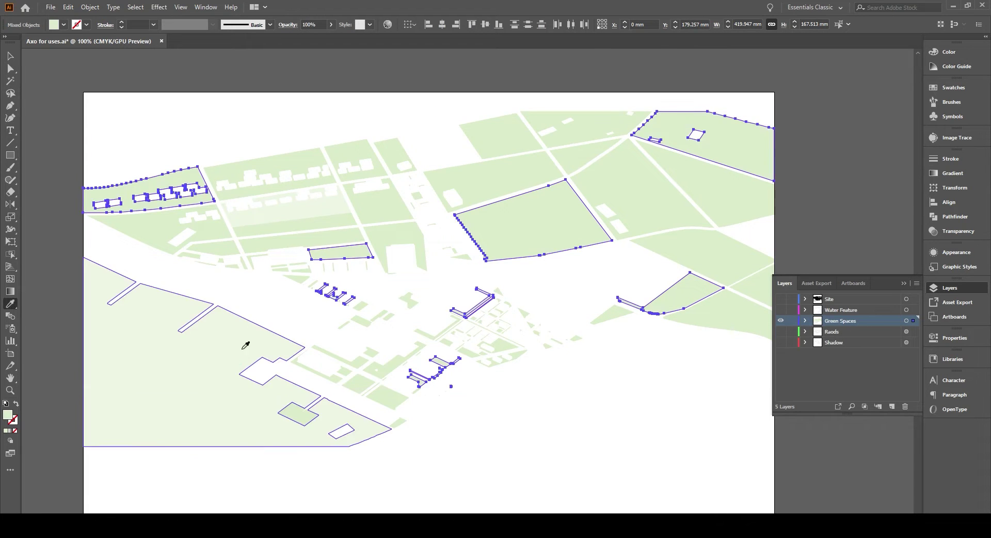
{"action": "left_click", "coordinate": [250, 323]}
{"action": "key", "text": "v"}
Select the remaining green plots and small green pieces and set them to 30% opacity
{"action": "left_click", "coordinate": [265, 302]}
{"action": "left_click", "coordinate": [227, 343]}
{"action": "left_click", "coordinate": [251, 296]}
{"action": "left_click", "coordinate": [202, 238]}
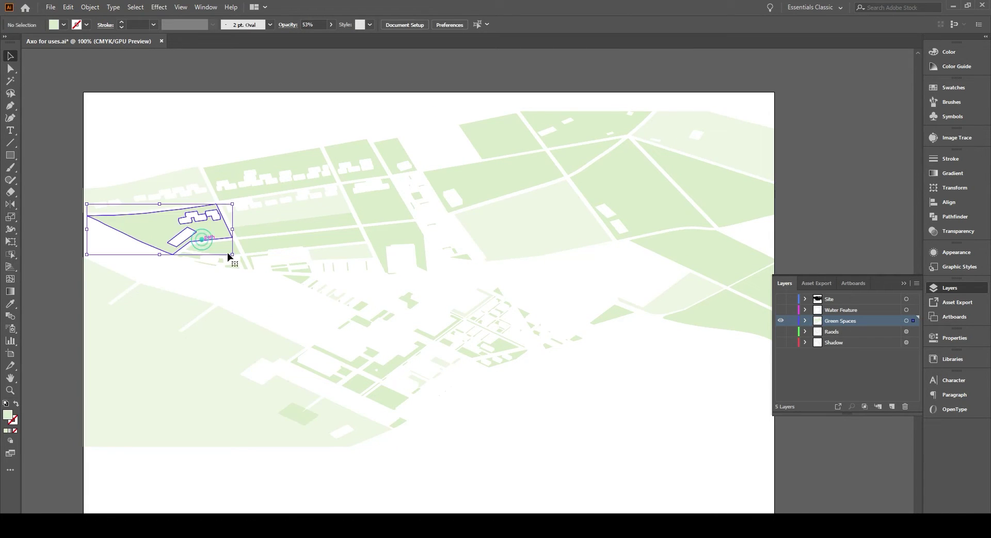
{"action": "left_click", "coordinate": [237, 266], "text": "shift"}
{"action": "left_click", "coordinate": [254, 260], "text": "shift"}
{"action": "left_click", "coordinate": [302, 268], "text": "shift"}
{"action": "left_click", "coordinate": [297, 278], "text": "shift"}
{"action": "left_click", "coordinate": [335, 297], "text": "shift"}
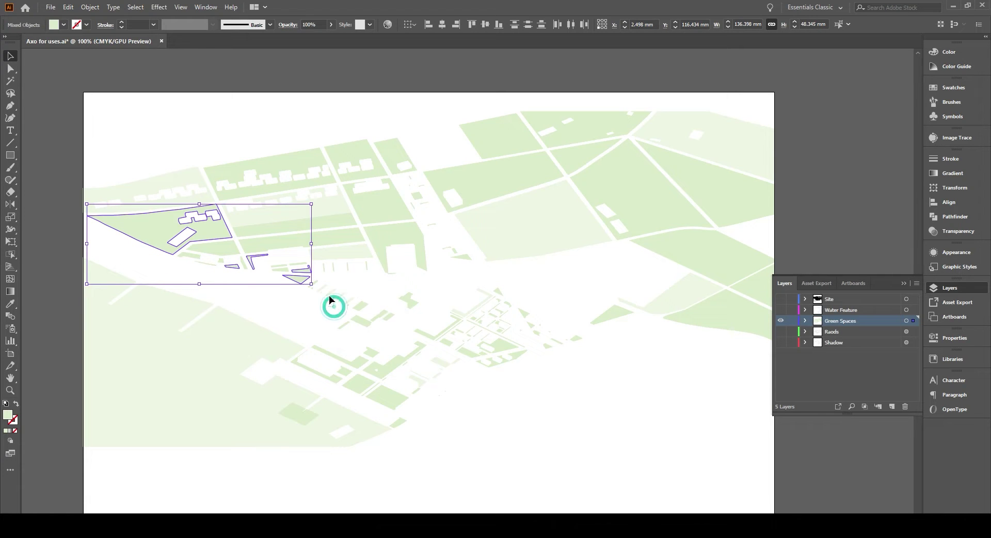
{"action": "left_click", "coordinate": [371, 361], "text": "shift"}
{"action": "left_click", "coordinate": [505, 356], "text": "shift"}
{"action": "left_click", "coordinate": [694, 252], "text": "shift"}
{"action": "left_click", "coordinate": [494, 147], "text": "shift"}
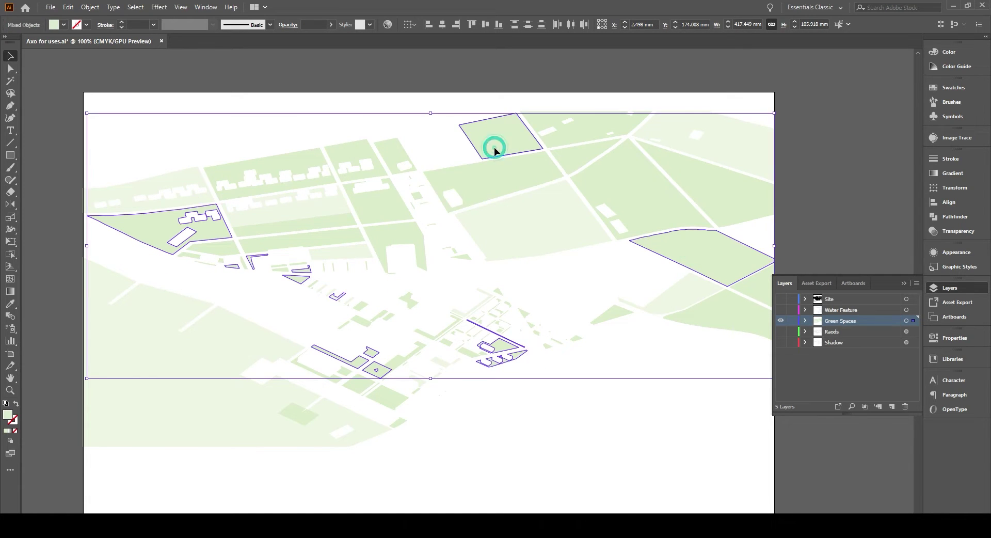
{"action": "type", "text": "100"}
{"action": "key", "text": "Return"}
Deselect the greens and show the Raods and Shadow layers again
{"action": "left_click", "coordinate": [413, 73]}
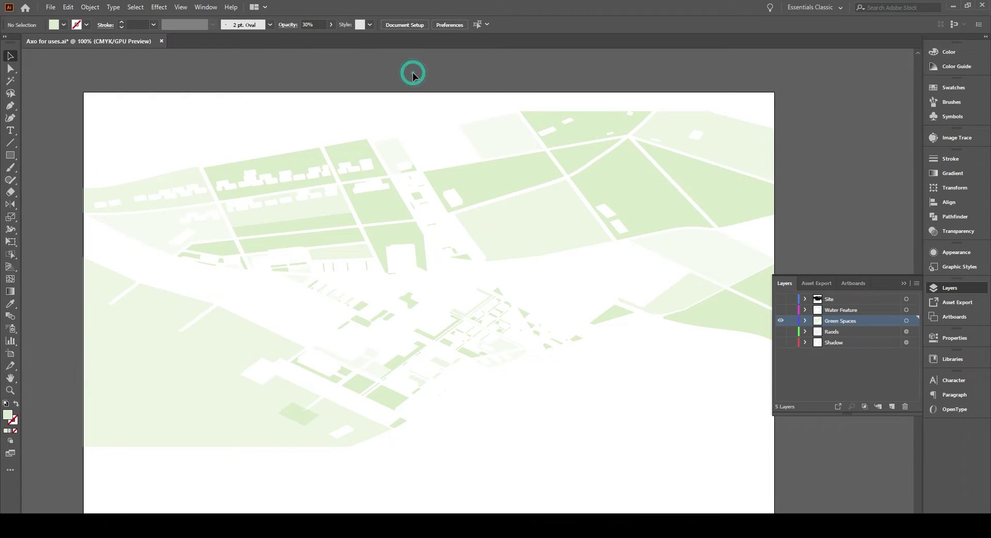
{"action": "left_click", "coordinate": [780, 331]}
{"action": "left_click", "coordinate": [781, 342]}
Browse the pattern swatch libraries, from Basic Graphics through Nature_Animal Skins
{"action": "left_click", "coordinate": [727, 203]}
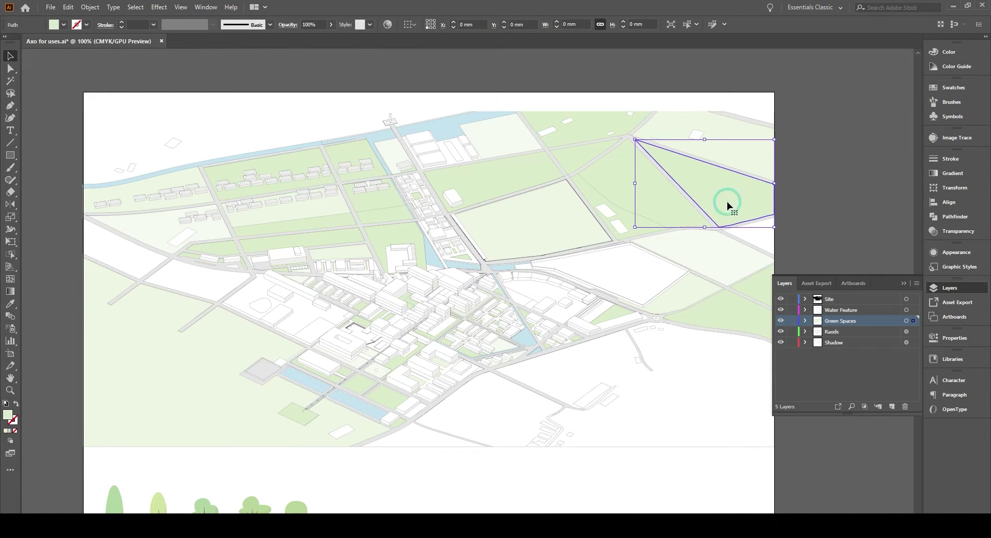
{"action": "left_click", "coordinate": [505, 495]}
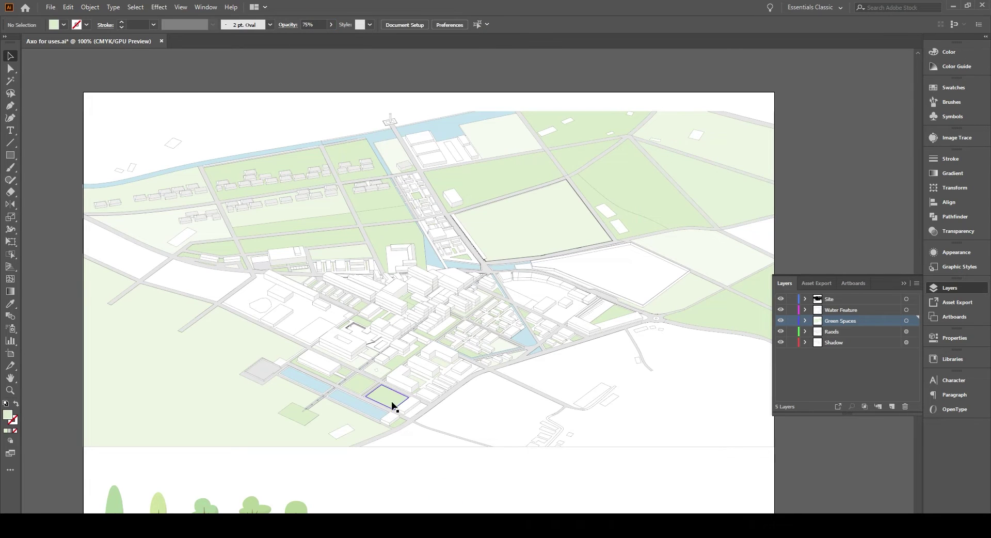
{"action": "left_click", "coordinate": [391, 405]}
{"action": "left_click", "coordinate": [795, 178]}
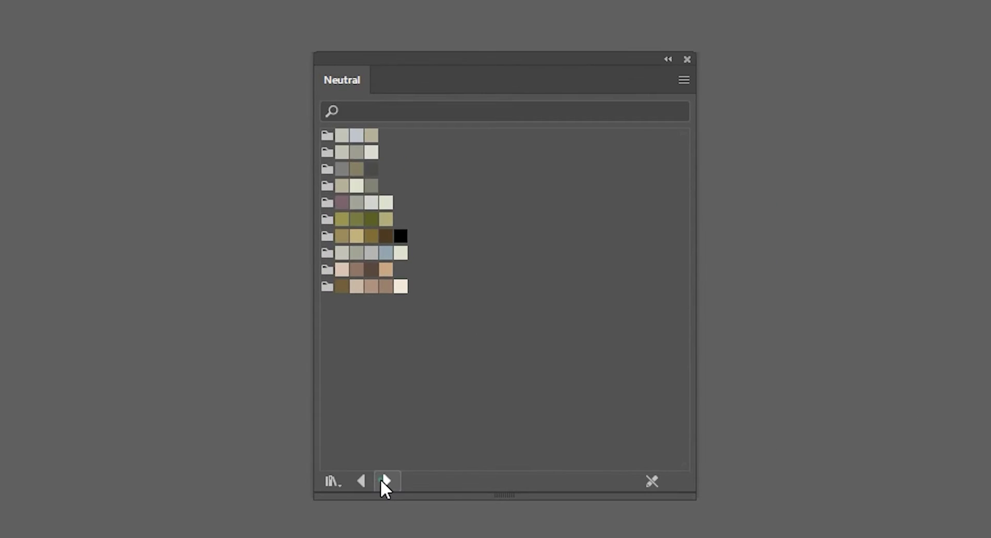
{"action": "left_click", "coordinate": [382, 480]}
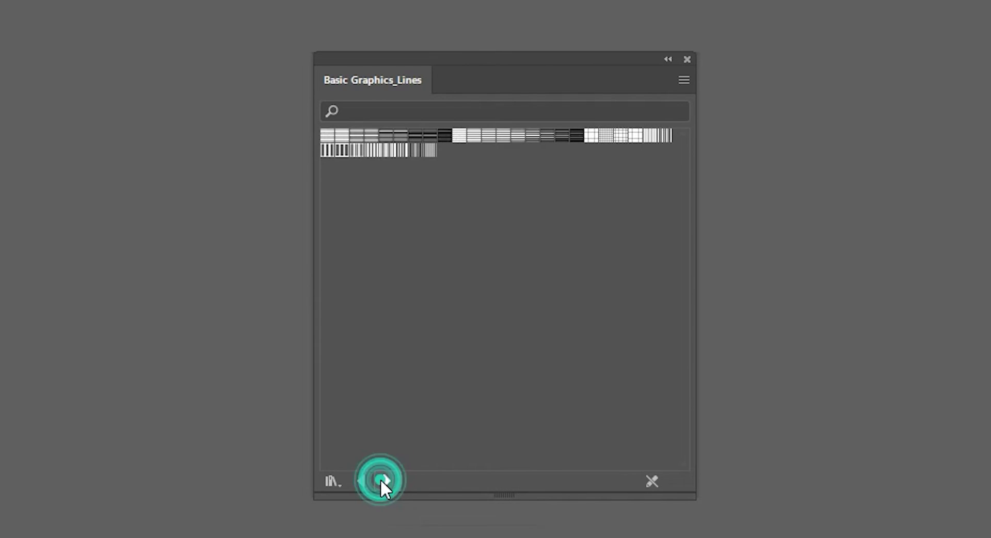
{"action": "left_click", "coordinate": [385, 481]}
{"action": "left_click", "coordinate": [385, 481]}
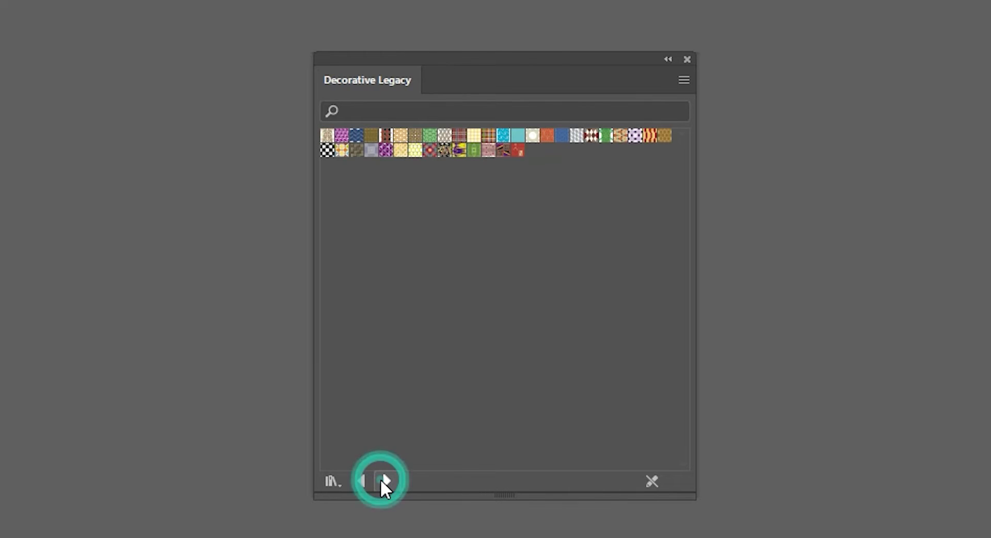
{"action": "left_click", "coordinate": [385, 481]}
{"action": "left_click", "coordinate": [385, 481]}
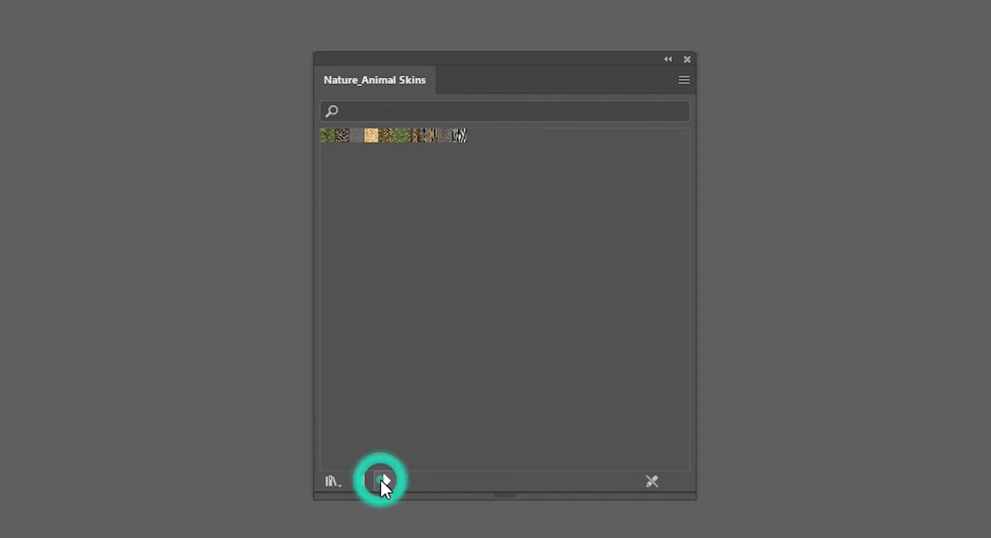
{"action": "left_click", "coordinate": [385, 481]}
Open the Basic Graphics_Dots library and fill the selected green areas with a dot swatch
{"action": "left_click", "coordinate": [806, 226]}
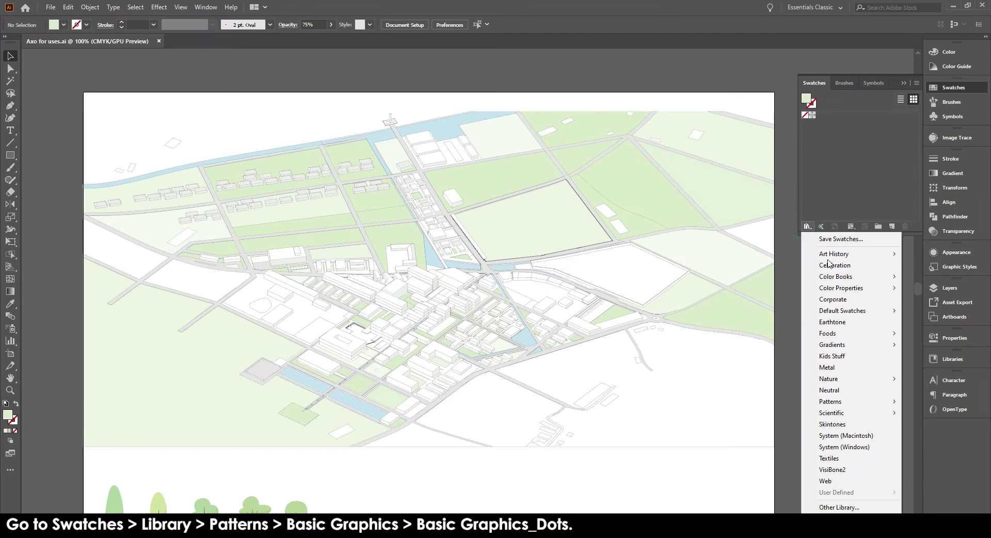
{"action": "mouse_move", "coordinate": [894, 401]}
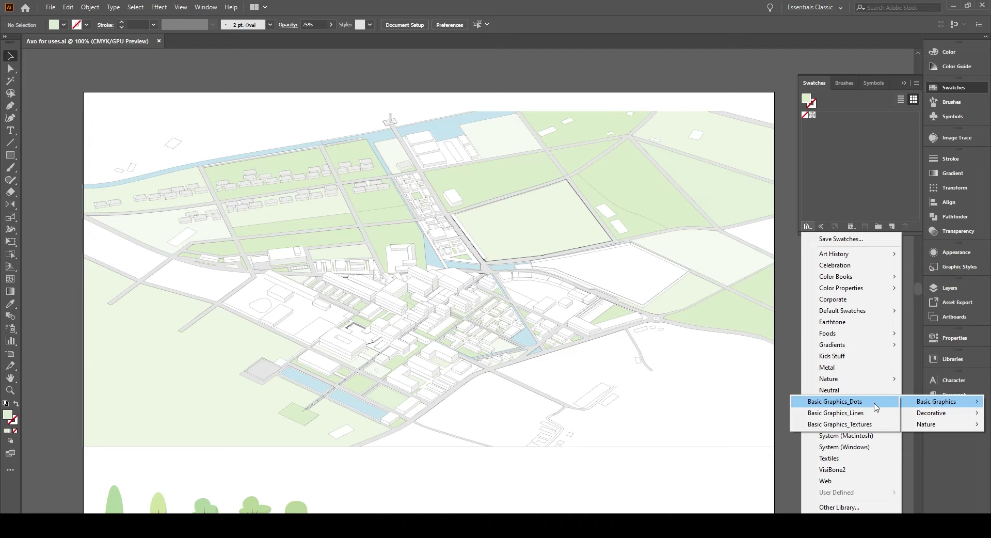
{"action": "left_click", "coordinate": [876, 407]}
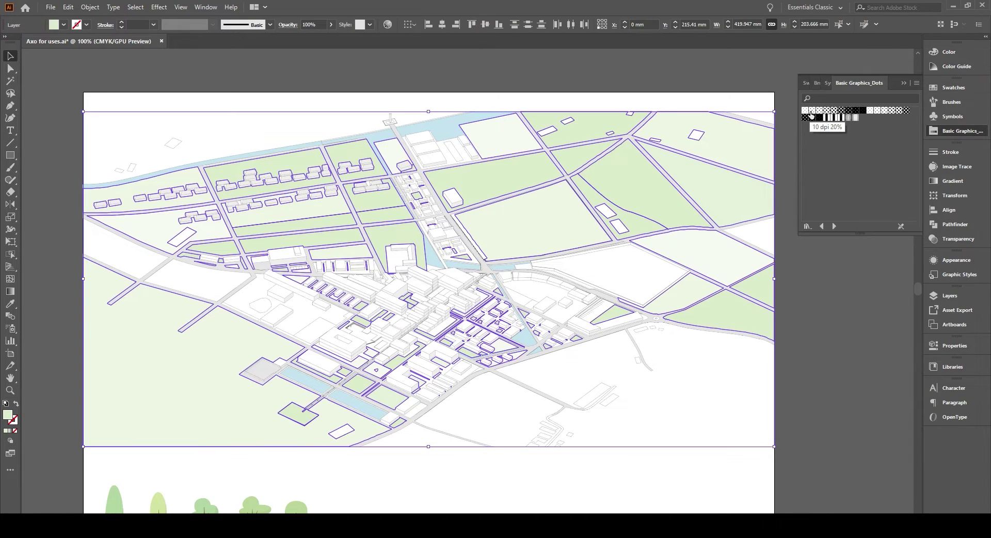
{"action": "left_click", "coordinate": [807, 114]}
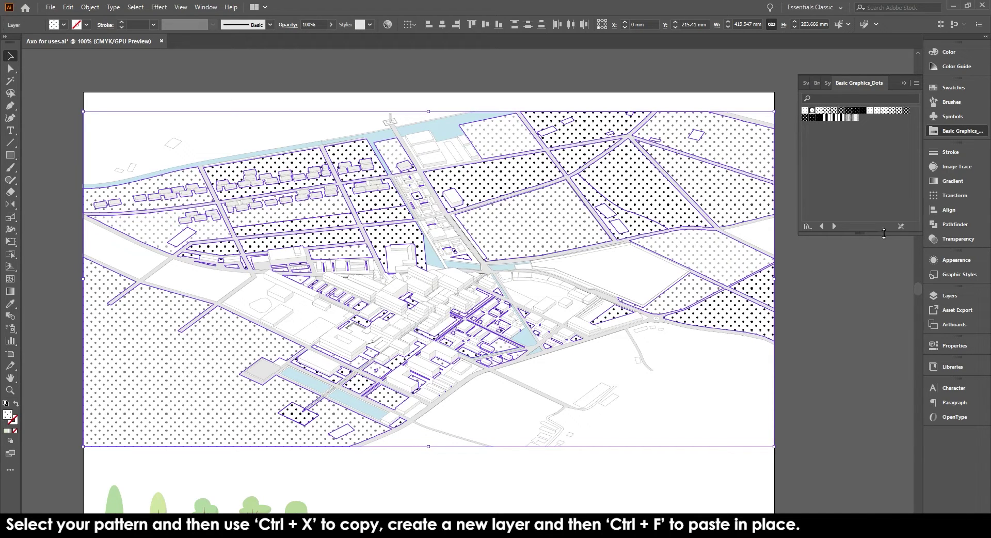
Switch the green fill to a sparser dot swatch and open Object > Transform > Scale with Preview on
{"action": "left_click", "coordinate": [871, 111]}
{"action": "left_click", "coordinate": [90, 6]}
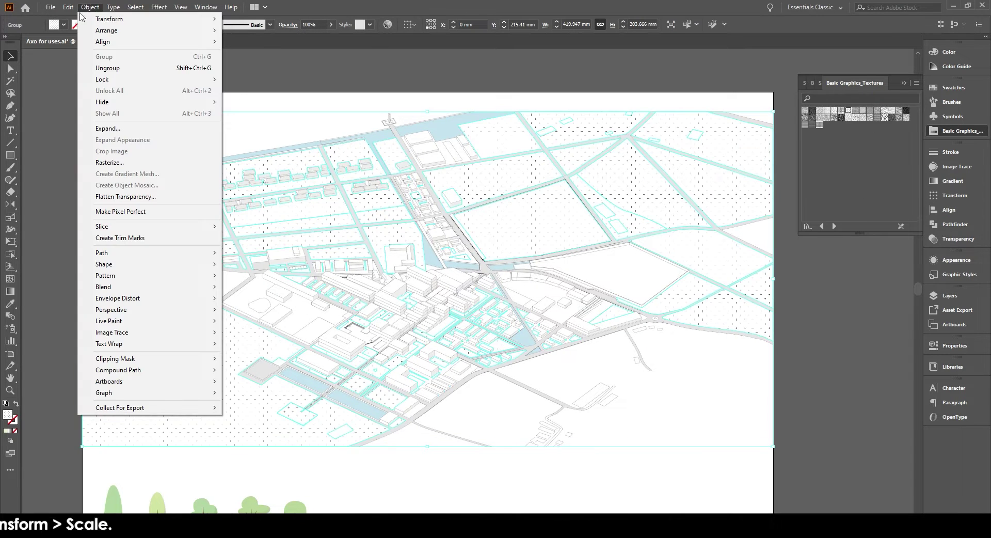
{"action": "mouse_move", "coordinate": [144, 19]}
{"action": "left_click", "coordinate": [264, 72]}
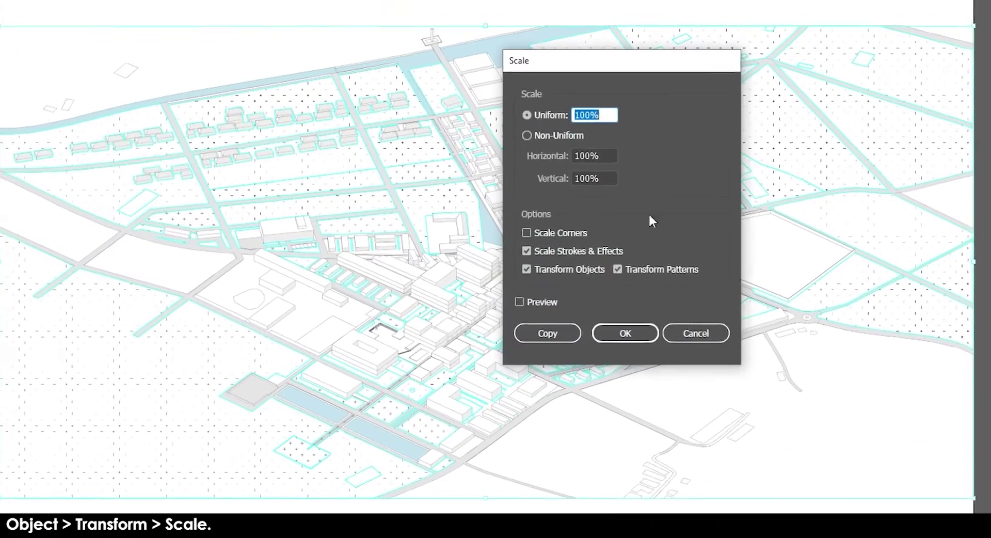
{"action": "left_click", "coordinate": [548, 302]}
{"action": "left_click_drag", "start_coordinate": [610, 57], "coordinate": [829, 98]}
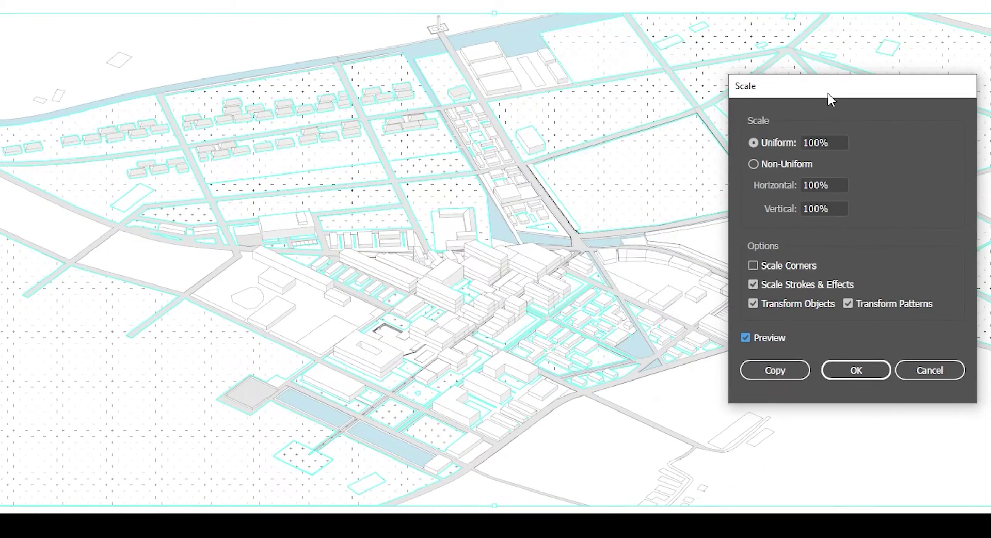
Scale only the pattern uniformly to 40%, leaving shapes and strokes unscaled
{"action": "left_click", "coordinate": [822, 142]}
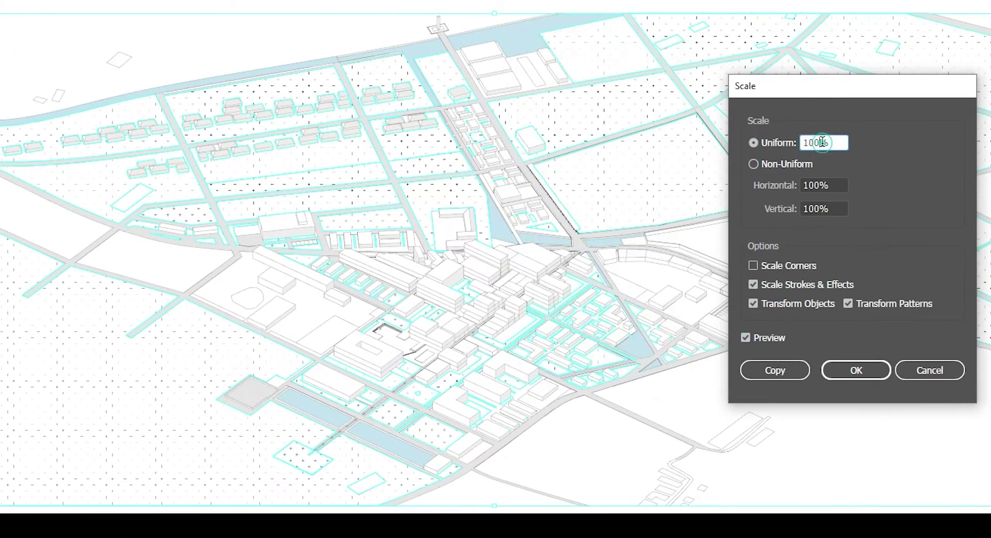
{"action": "key", "text": "Down"}
{"action": "key", "text": "Down"}
{"action": "key", "text": "Down"}
{"action": "key", "text": "Down"}
{"action": "key", "text": "Down"}
{"action": "key", "text": "Down"}
{"action": "key", "text": "Down"}
{"action": "key", "text": "Down"}
{"action": "key", "text": "Down"}
{"action": "key", "text": "Down"}
{"action": "key", "text": "Down"}
{"action": "key", "text": "Down"}
{"action": "key", "text": "Down"}
{"action": "key", "text": "Down"}
{"action": "key", "text": "Down"}
{"action": "key", "text": "Down"}
{"action": "key", "text": "Down"}
{"action": "key", "text": "Down"}
{"action": "key", "text": "Down"}
{"action": "key", "text": "Down"}
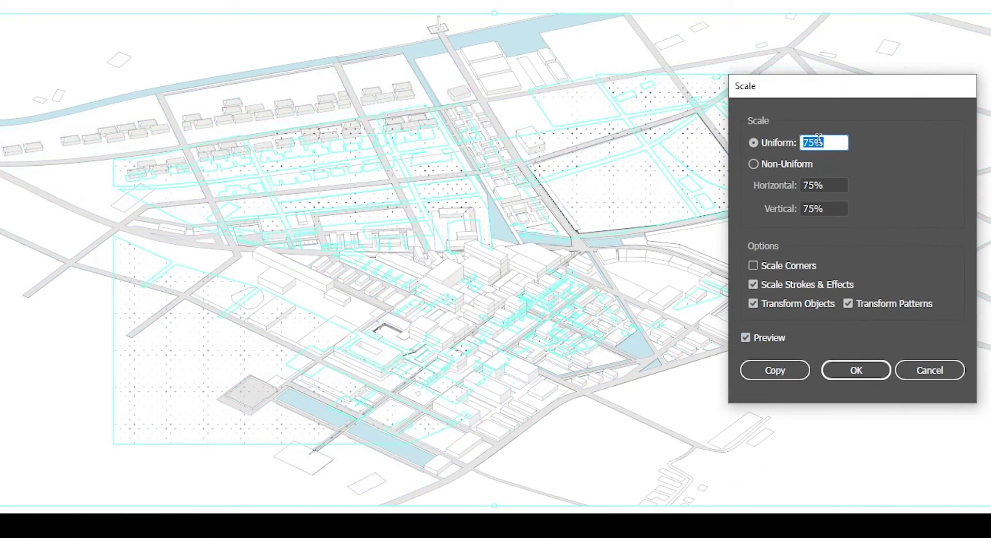
{"action": "left_click", "coordinate": [787, 285]}
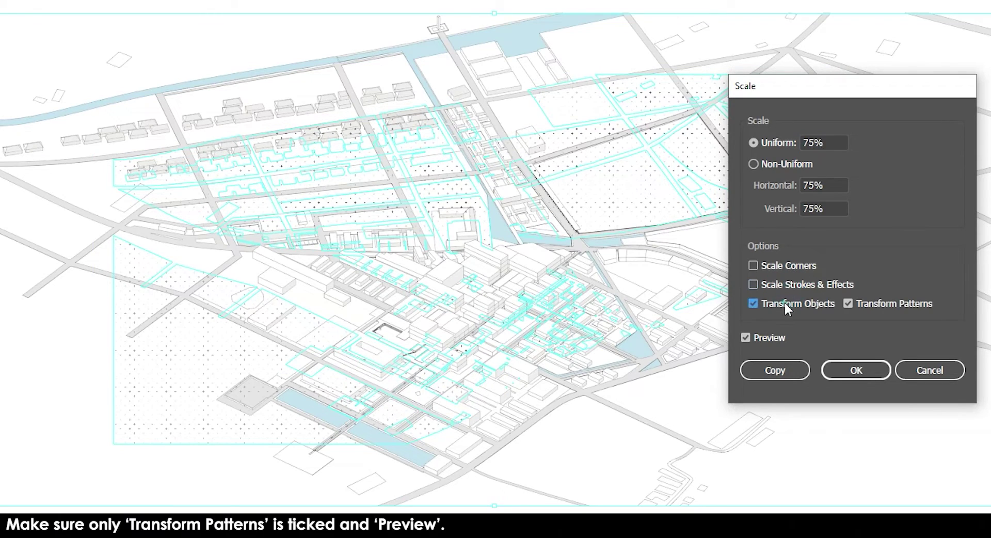
{"action": "left_click", "coordinate": [785, 302]}
{"action": "left_click", "coordinate": [819, 143]}
{"action": "key", "text": "Down"}
{"action": "key", "text": "Down"}
{"action": "key", "text": "Down"}
{"action": "key", "text": "Down"}
{"action": "key", "text": "Down"}
{"action": "key", "text": "Down"}
{"action": "key", "text": "Down"}
{"action": "key", "text": "Down"}
{"action": "key", "text": "Down"}
{"action": "key", "text": "Down"}
{"action": "key", "text": "Down"}
{"action": "key", "text": "Down"}
{"action": "key", "text": "Down"}
{"action": "key", "text": "Down"}
{"action": "key", "text": "Down"}
{"action": "key", "text": "Down"}
{"action": "key", "text": "Down"}
{"action": "key", "text": "Down"}
{"action": "key", "text": "Down"}
{"action": "key", "text": "Down"}
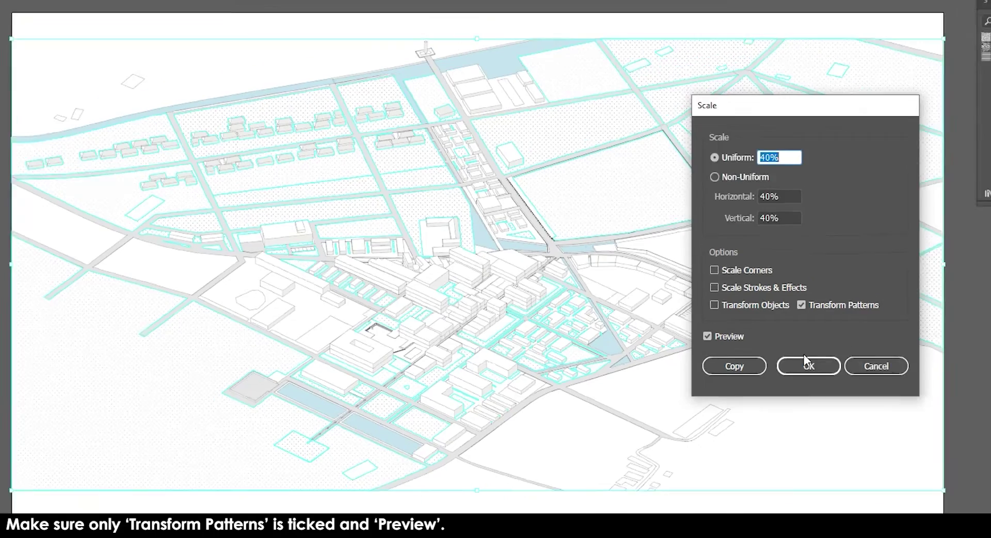
{"action": "left_click", "coordinate": [856, 370]}
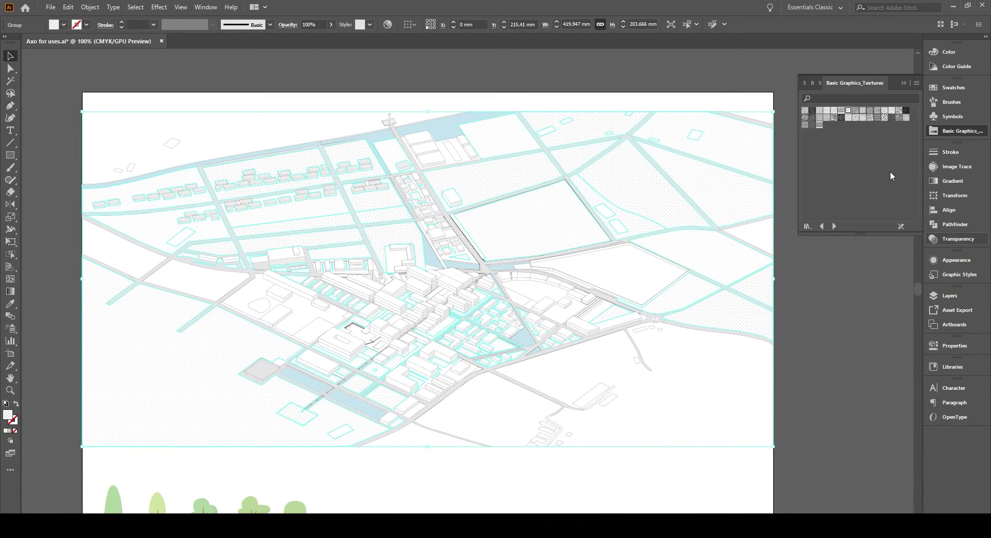
Set the grass texture's blend mode to Multiply in the Transparency panel
{"action": "left_click", "coordinate": [956, 295]}
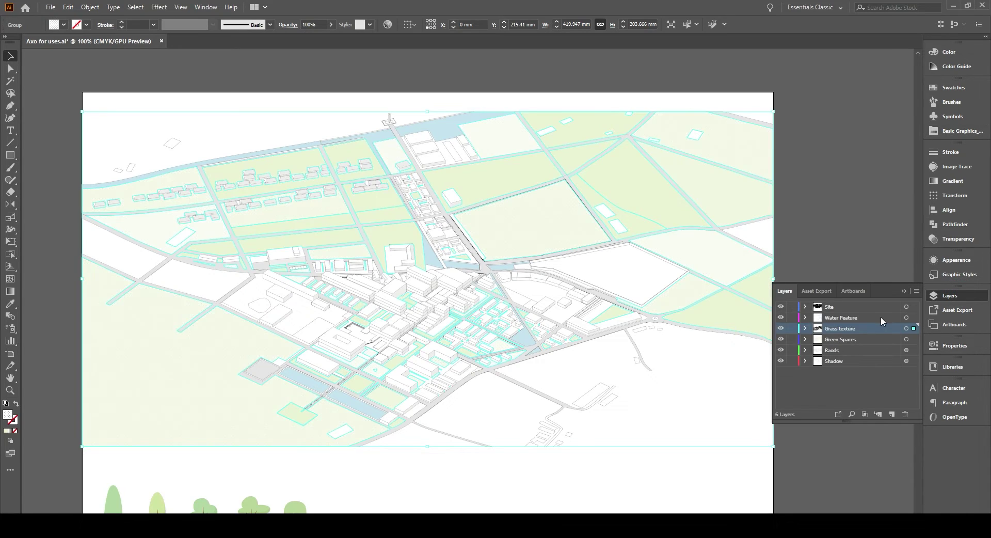
{"action": "left_click", "coordinate": [958, 238]}
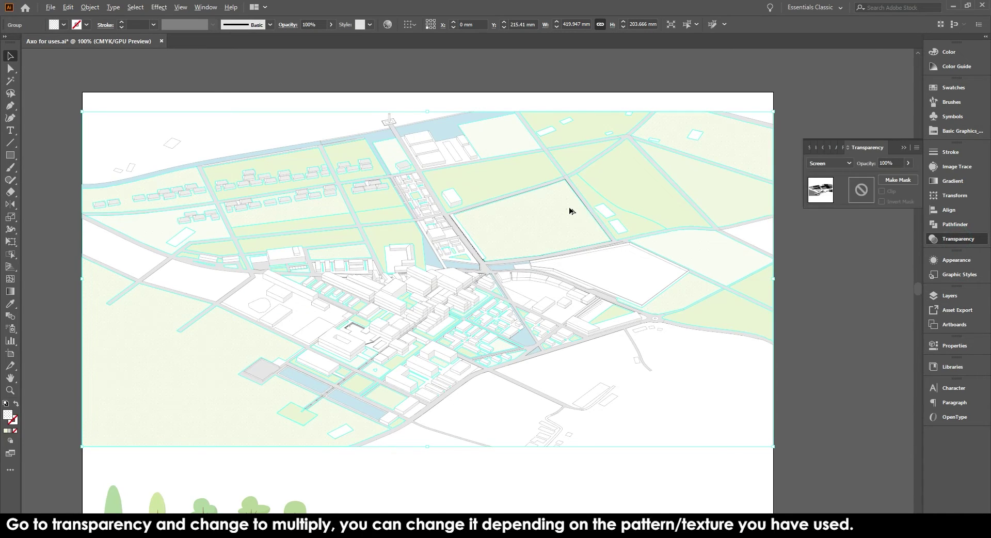
{"action": "scroll", "coordinate": [570, 211], "scroll_direction": "up", "scroll_amount": 4}
{"action": "left_click", "coordinate": [829, 163]}
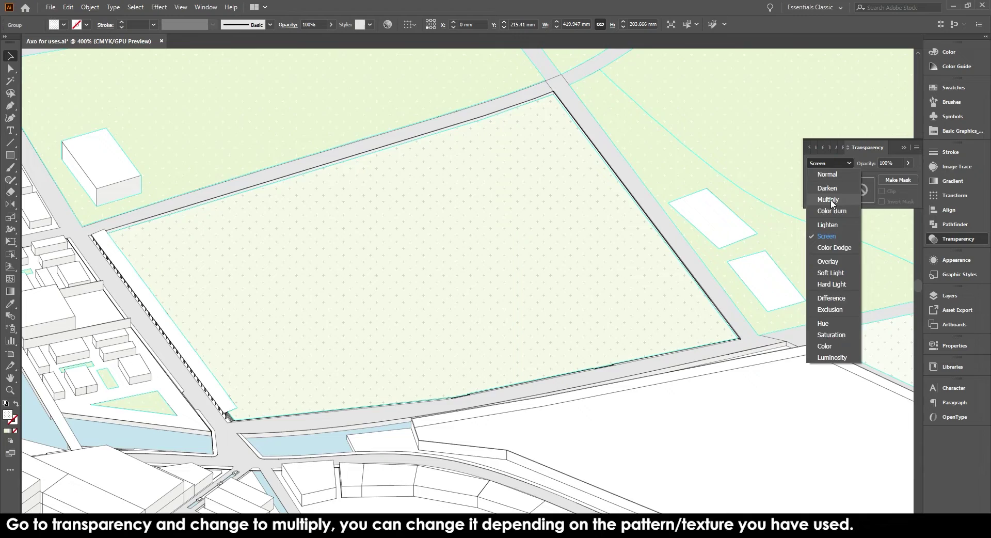
{"action": "left_click", "coordinate": [827, 199]}
{"action": "scroll", "coordinate": [730, 233], "scroll_direction": "down", "scroll_amount": 4}
{"action": "left_click", "coordinate": [810, 301]}
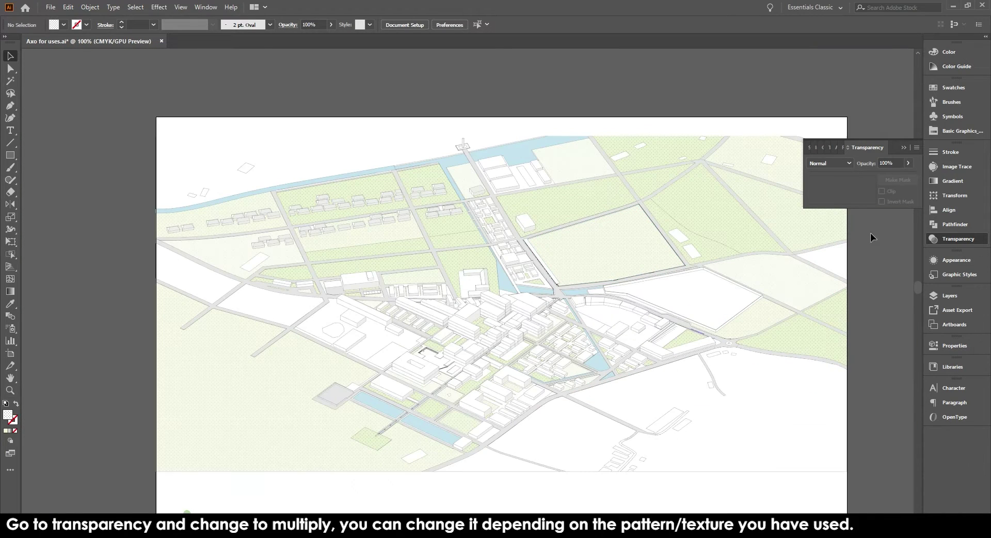
Lower the grass texture group's opacity to 50%
{"action": "left_click", "coordinate": [746, 231]}
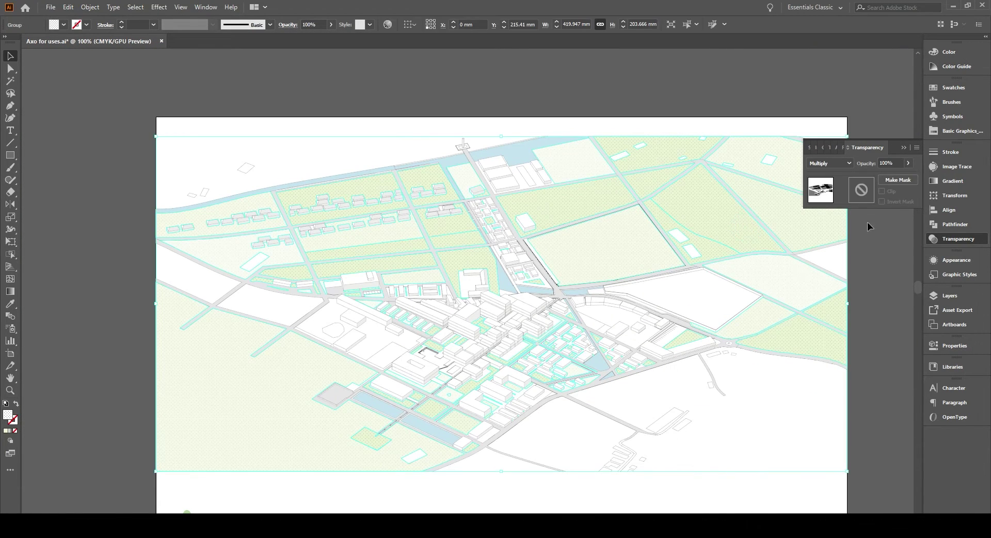
{"action": "left_click", "coordinate": [907, 164]}
{"action": "left_click", "coordinate": [892, 174]}
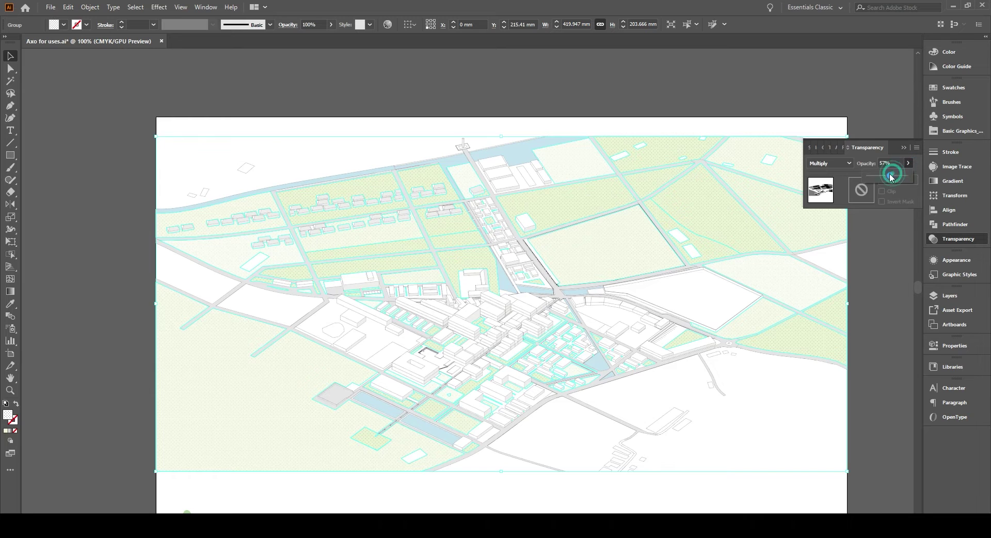
{"action": "left_click_drag", "start_coordinate": [893, 162], "coordinate": [869, 165]}
{"action": "type", "text": "50"}
{"action": "left_click", "coordinate": [753, 96]}
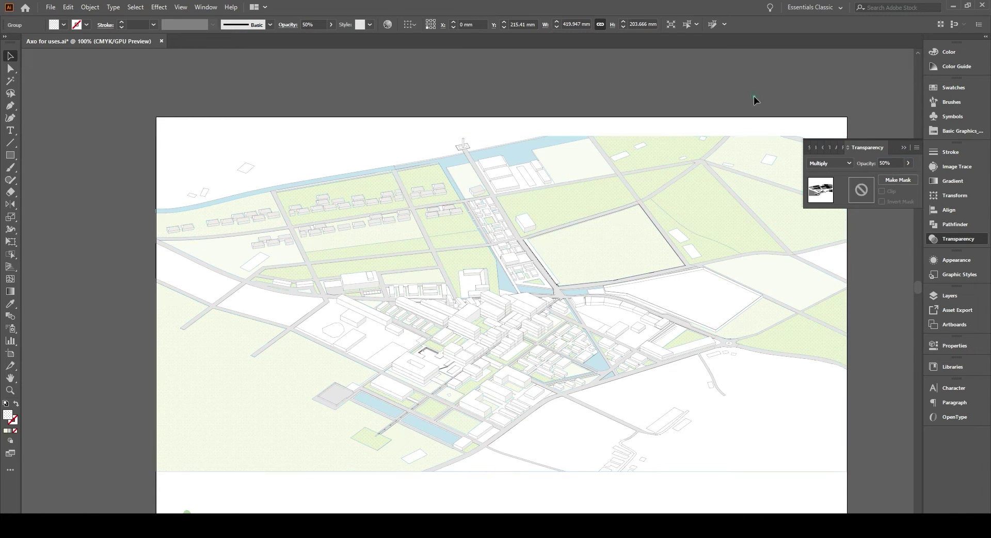
{"action": "left_click", "coordinate": [903, 150]}
Fit the whole artboard in the window, then return to actual-size view
{"action": "scroll", "coordinate": [472, 311], "scroll_direction": "up", "scroll_amount": 10}
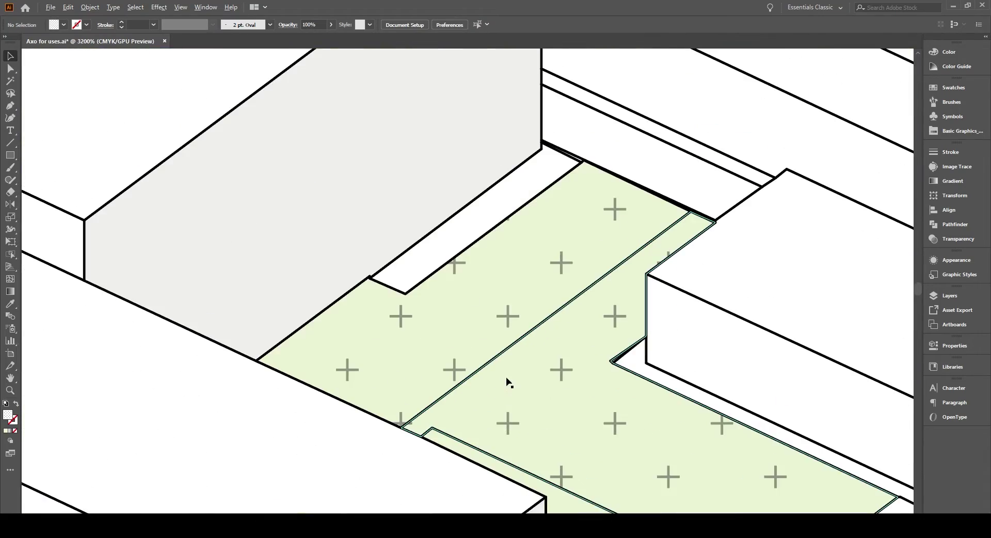
{"action": "key", "text": "ctrl+0"}
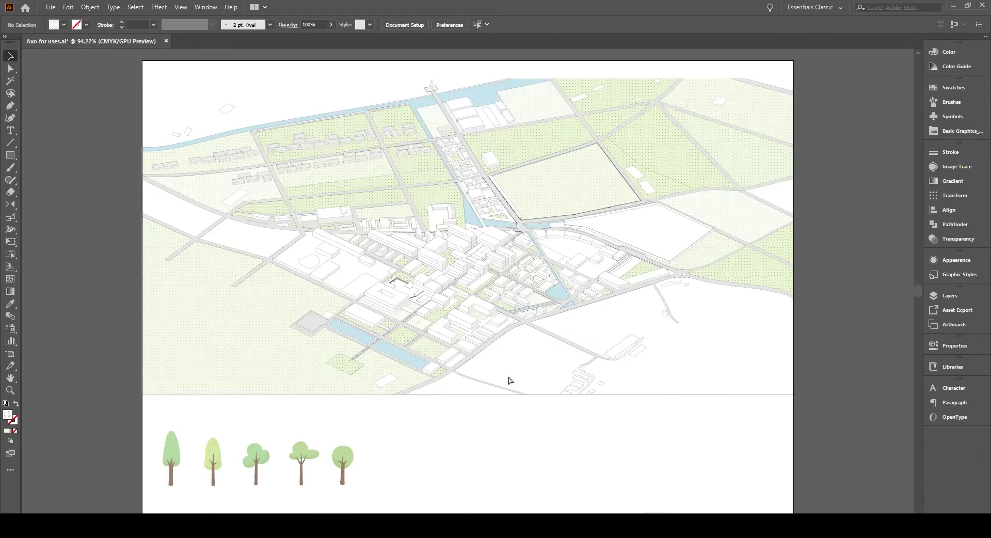
{"action": "key", "text": "ctrl+1"}
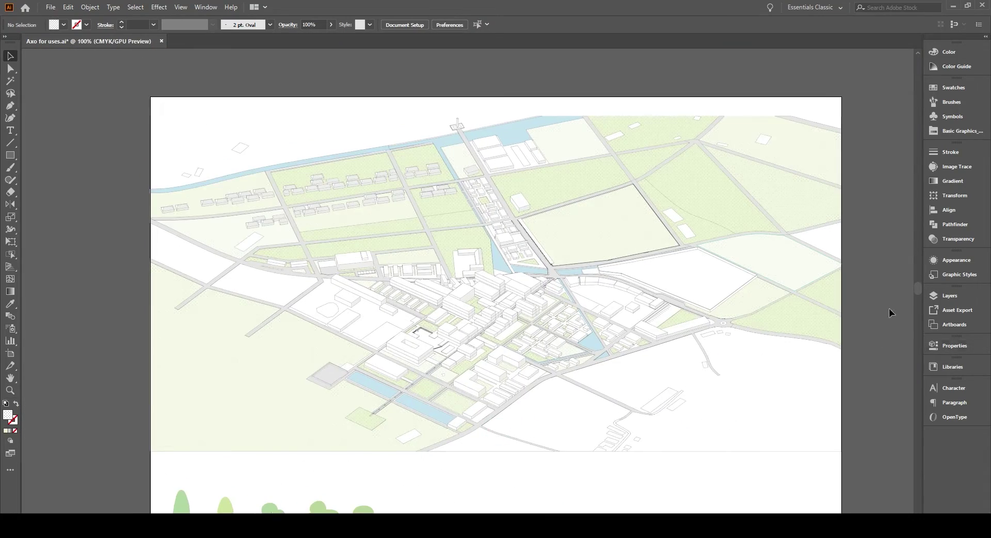
{"action": "scroll", "coordinate": [451, 243], "scroll_direction": "up", "scroll_amount": 8}
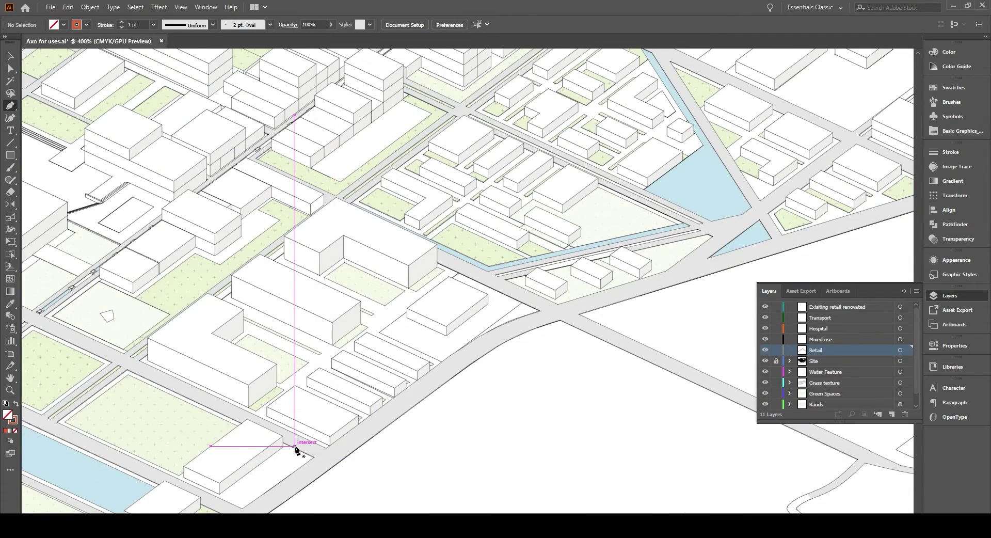
Trace a closed red Pen outline around the first retail building's base
{"action": "scroll", "coordinate": [295, 448], "scroll_direction": "up", "scroll_amount": 4}
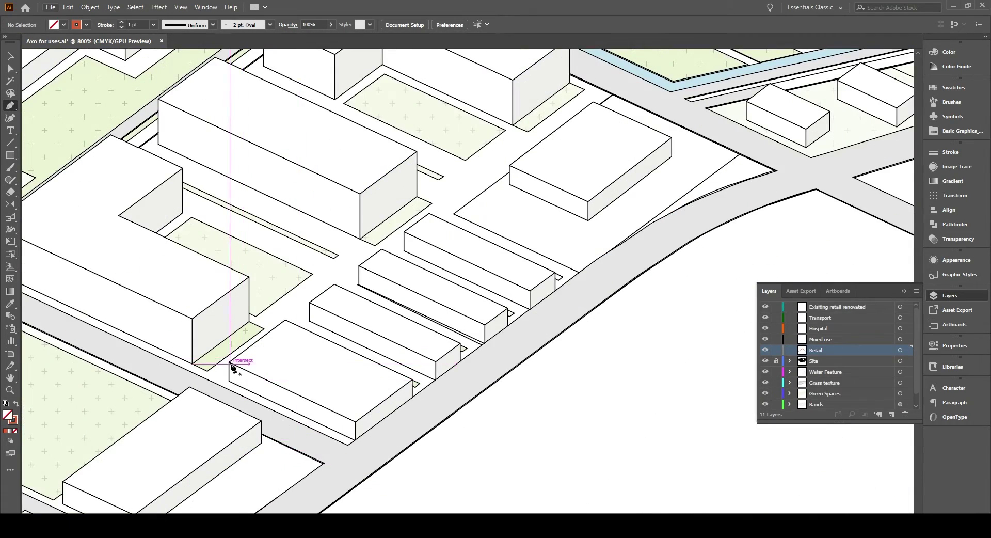
{"action": "scroll", "coordinate": [233, 365], "scroll_direction": "up", "scroll_amount": 3}
{"action": "left_click", "coordinate": [222, 352]}
{"action": "left_click", "coordinate": [221, 380]}
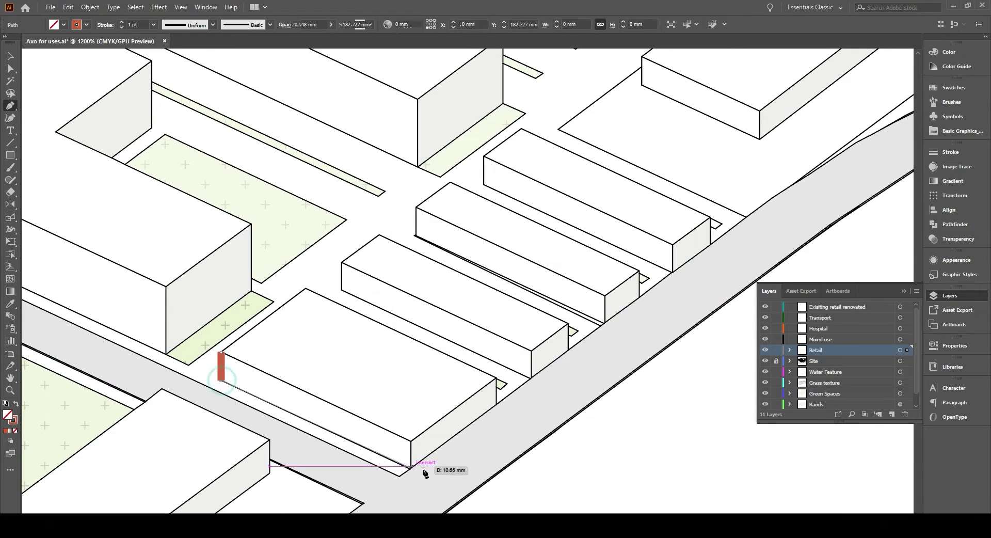
{"action": "left_click", "coordinate": [409, 468]}
{"action": "left_click", "coordinate": [495, 405]}
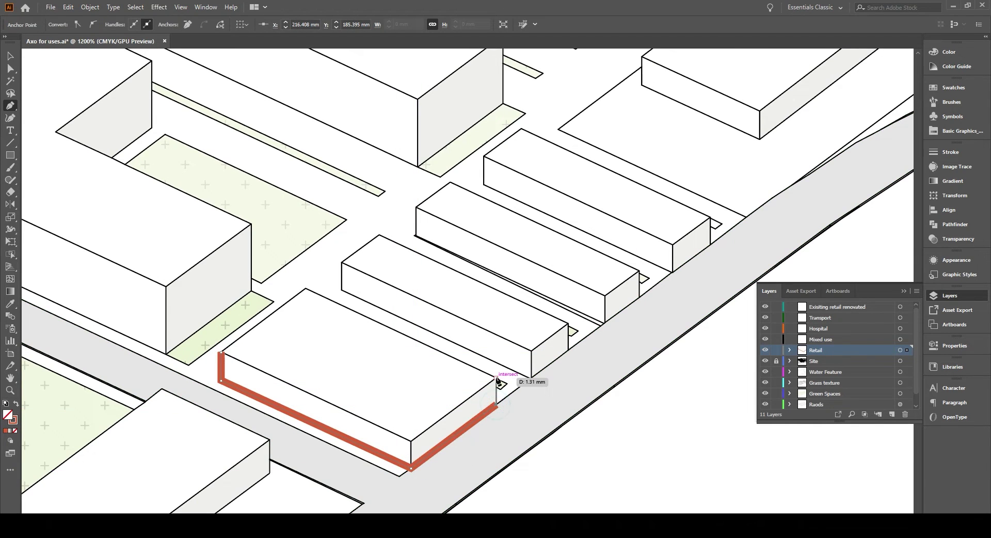
{"action": "left_click", "coordinate": [495, 380]}
{"action": "left_click", "coordinate": [305, 287]}
{"action": "left_click", "coordinate": [222, 353]}
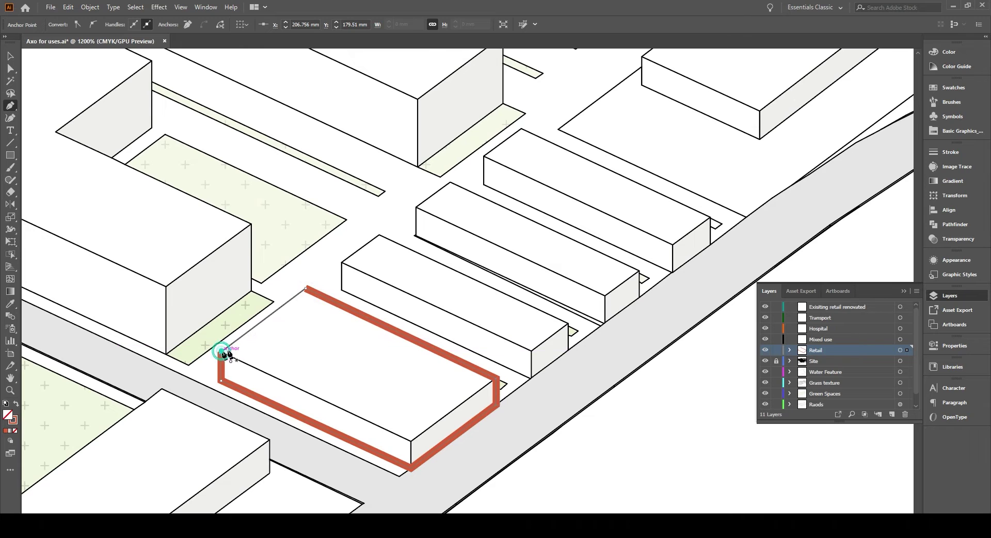
Trace a second closed red outline around the next retail block
{"action": "scroll", "coordinate": [335, 313], "scroll_direction": "up", "scroll_amount": 1}
{"action": "scroll", "coordinate": [335, 312], "scroll_direction": "down", "scroll_amount": 1}
{"action": "left_click", "coordinate": [247, 250]}
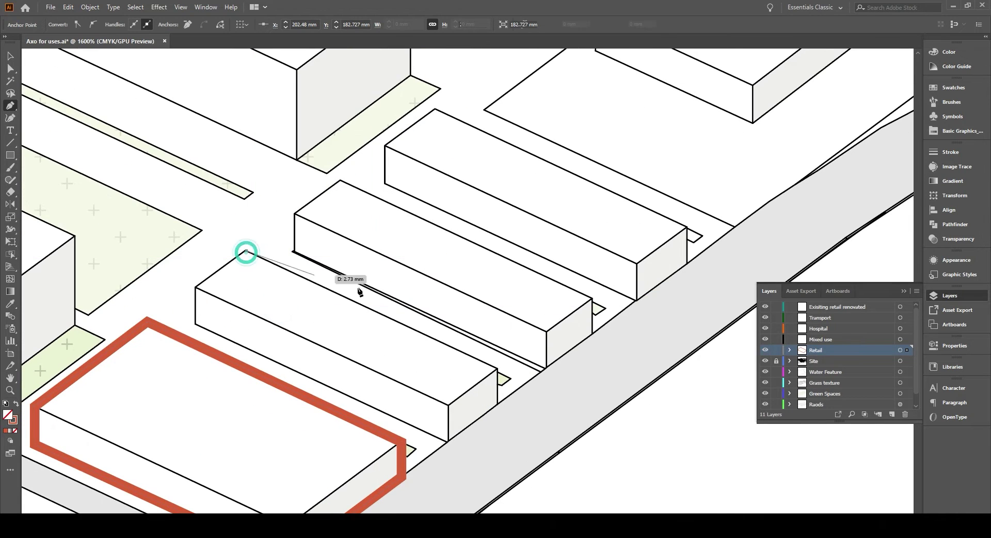
{"action": "left_click", "coordinate": [497, 368]}
{"action": "left_click", "coordinate": [498, 404]}
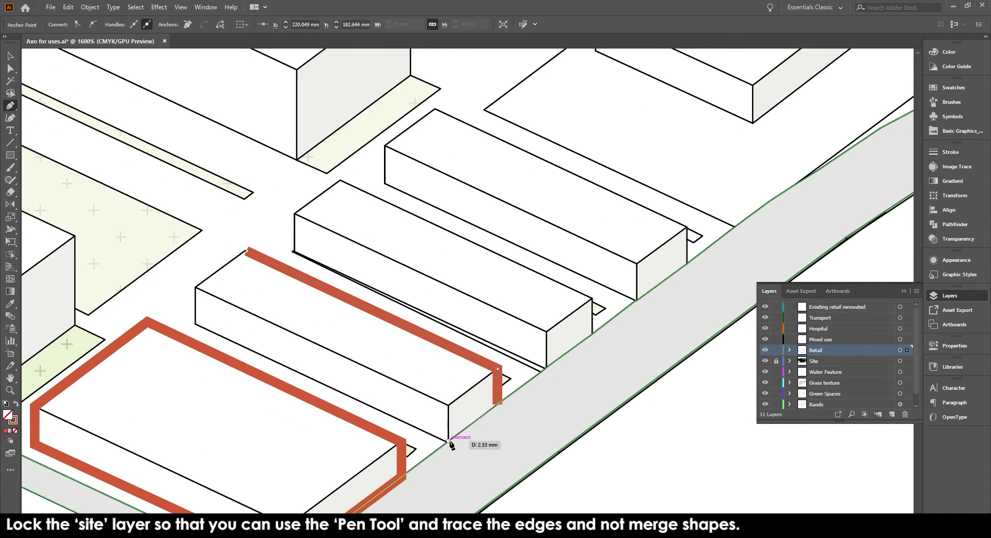
{"action": "left_click", "coordinate": [448, 441]}
{"action": "left_click", "coordinate": [194, 323]}
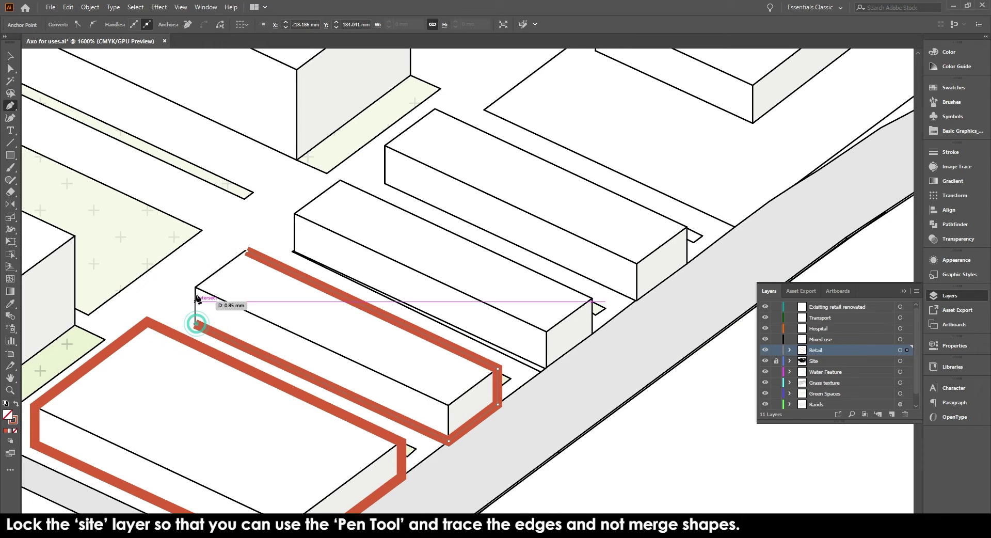
{"action": "left_click", "coordinate": [194, 289]}
{"action": "left_click", "coordinate": [246, 250]}
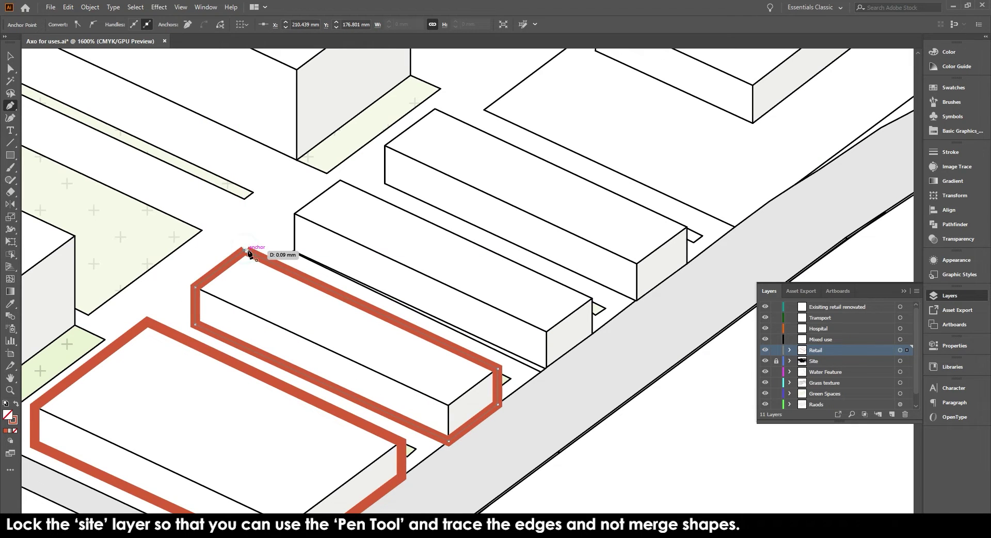
Outline a third building with a closed red path
{"action": "left_click_drag", "start_coordinate": [370, 256], "coordinate": [277, 308]}
{"action": "left_click", "coordinate": [248, 231]}
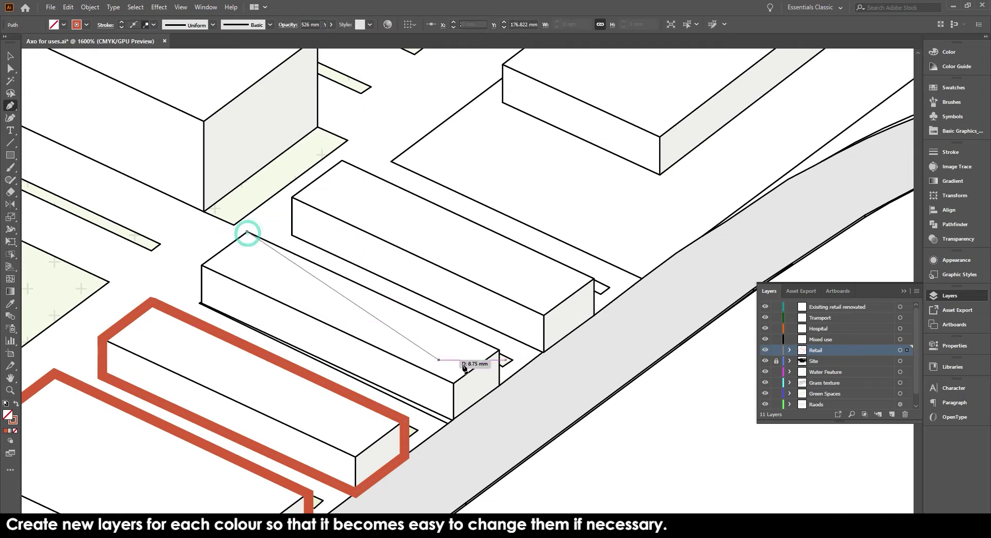
{"action": "left_click", "coordinate": [499, 350]}
{"action": "left_click", "coordinate": [499, 385]}
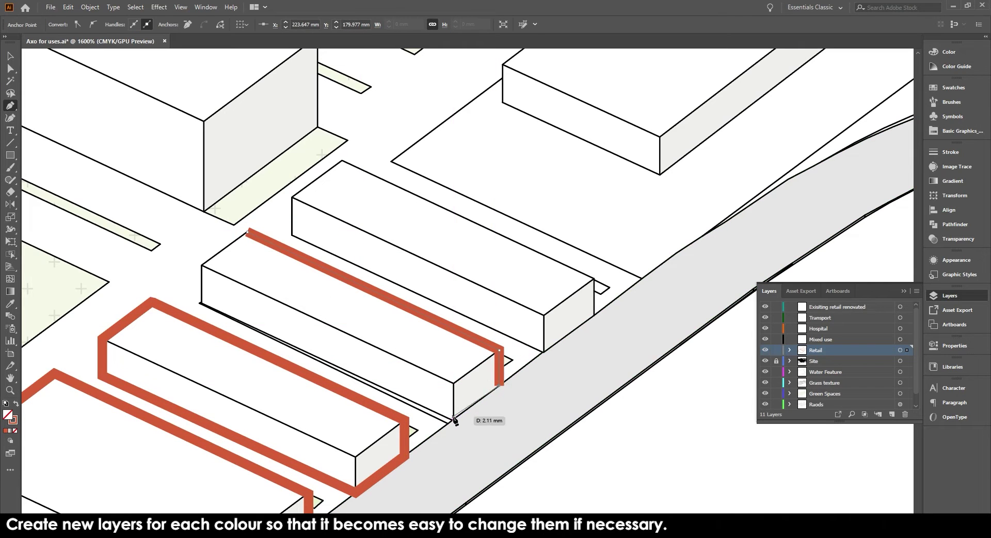
{"action": "left_click", "coordinate": [452, 414]}
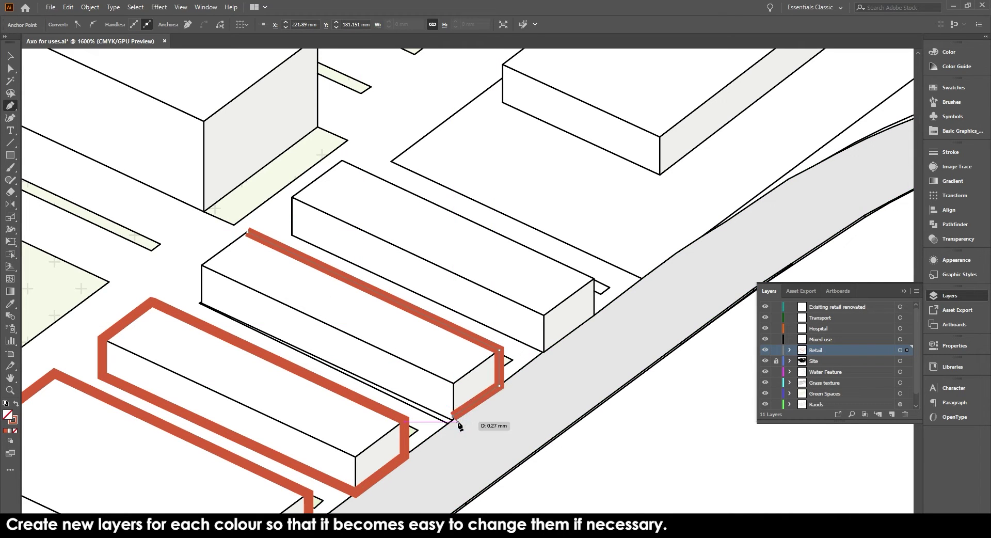
{"action": "left_click", "coordinate": [202, 305]}
{"action": "left_click", "coordinate": [201, 265]}
{"action": "left_click", "coordinate": [247, 231]}
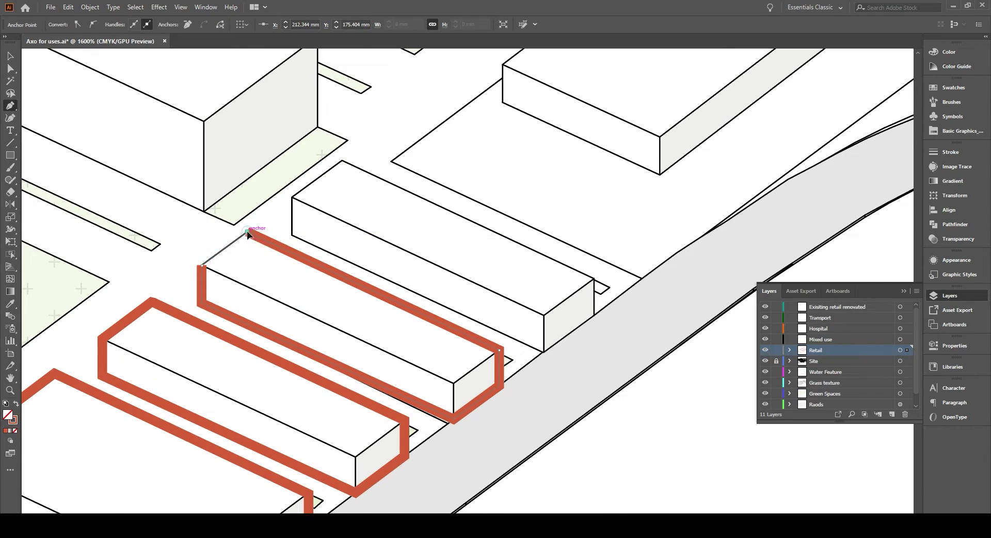
{"action": "left_click_drag", "start_coordinate": [398, 211], "coordinate": [308, 266]}
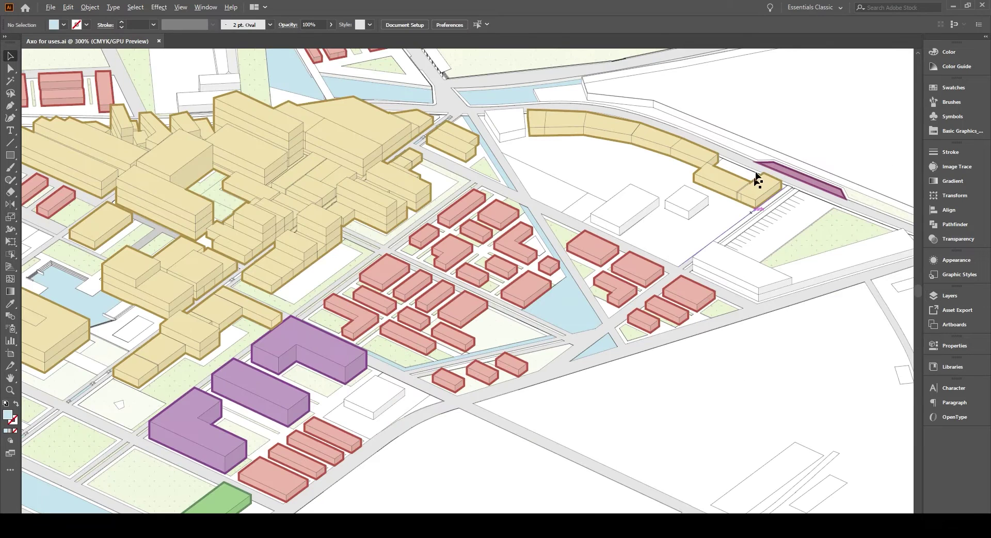
{"action": "scroll", "coordinate": [747, 201], "scroll_direction": "up", "scroll_amount": 3}
{"action": "left_click_drag", "start_coordinate": [335, 322], "coordinate": [671, 200]}
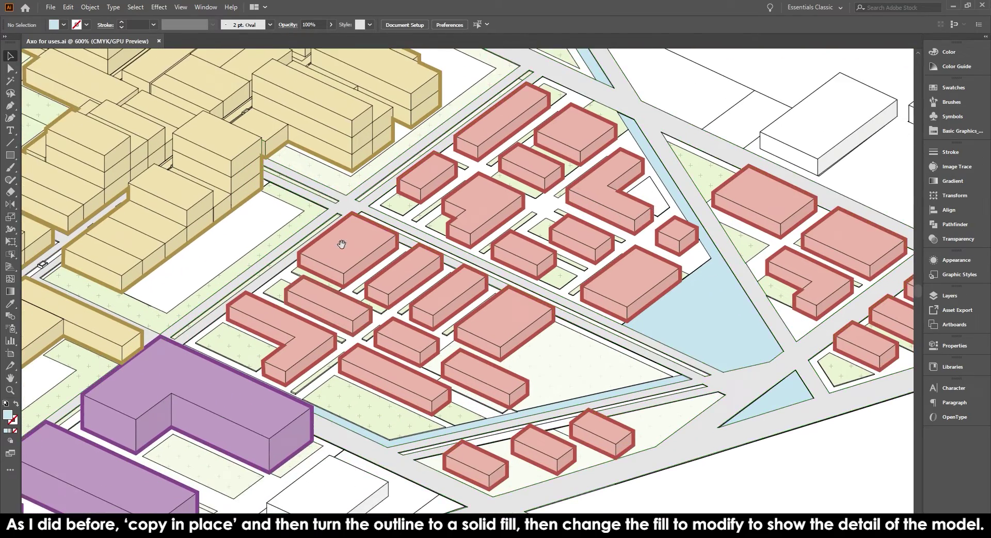
{"action": "left_click_drag", "start_coordinate": [340, 239], "coordinate": [661, 155]}
{"action": "left_click_drag", "start_coordinate": [410, 195], "coordinate": [732, 349]}
{"action": "left_click_drag", "start_coordinate": [518, 133], "coordinate": [868, 425]}
{"action": "left_click_drag", "start_coordinate": [814, 181], "coordinate": [206, 291]}
View the artboard at actual size and reposition the second tree drawing
{"action": "key", "text": "ctrl+0"}
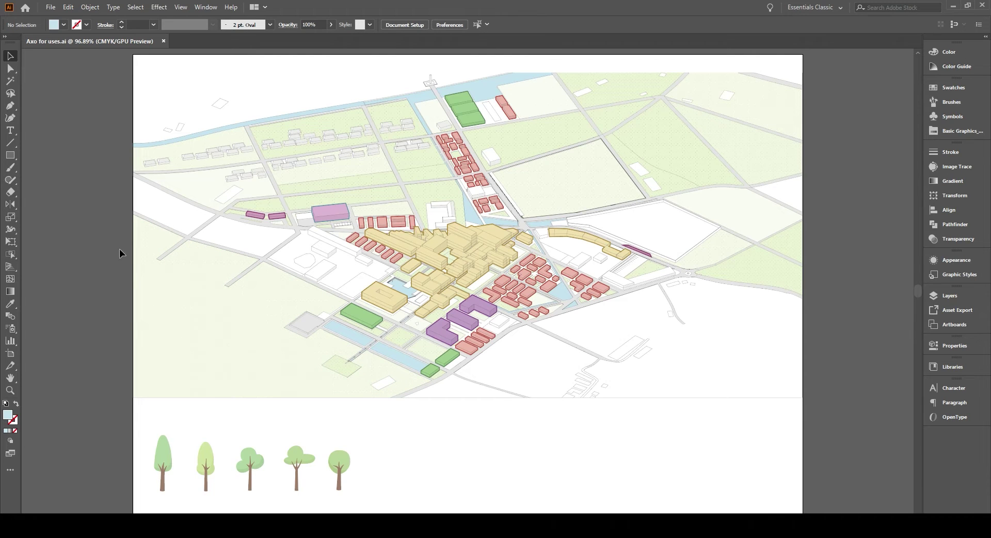
{"action": "key", "text": "ctrl+1"}
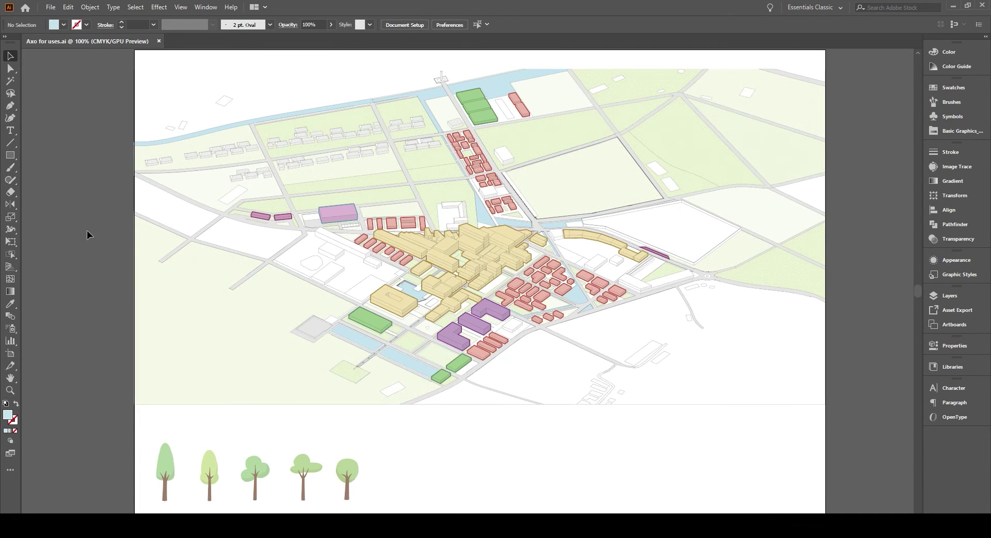
{"action": "left_click", "coordinate": [391, 478]}
{"action": "left_click", "coordinate": [257, 484]}
{"action": "left_click", "coordinate": [258, 509]}
{"action": "scroll", "coordinate": [220, 505], "scroll_direction": "up", "scroll_amount": 2}
{"action": "left_click_drag", "start_coordinate": [202, 445], "coordinate": [236, 422]}
{"action": "left_click_drag", "start_coordinate": [199, 489], "coordinate": [206, 459]}
Show the Brushes panel and drag the round-canopied tree into it
{"action": "left_click", "coordinate": [544, 439]}
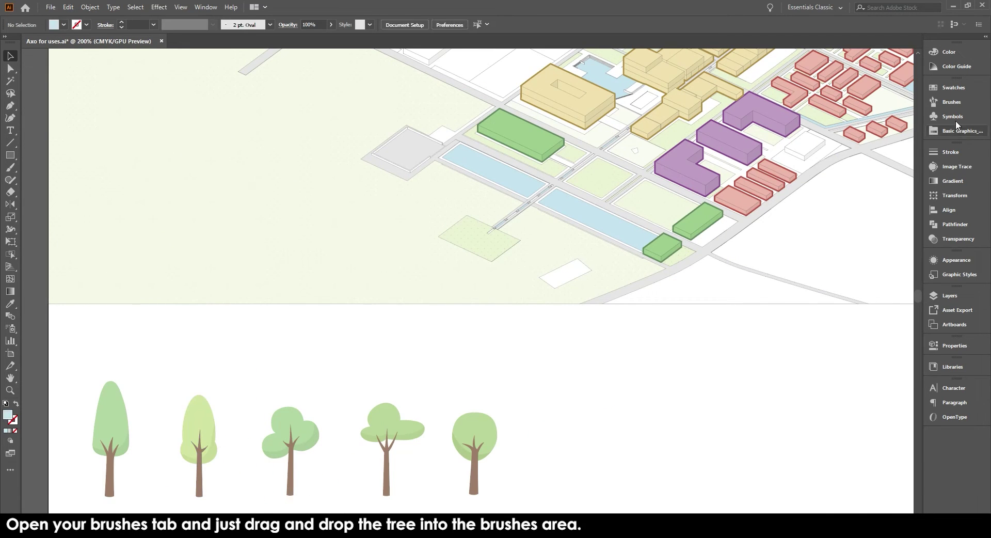
{"action": "left_click", "coordinate": [949, 101]}
{"action": "left_click", "coordinate": [719, 422]}
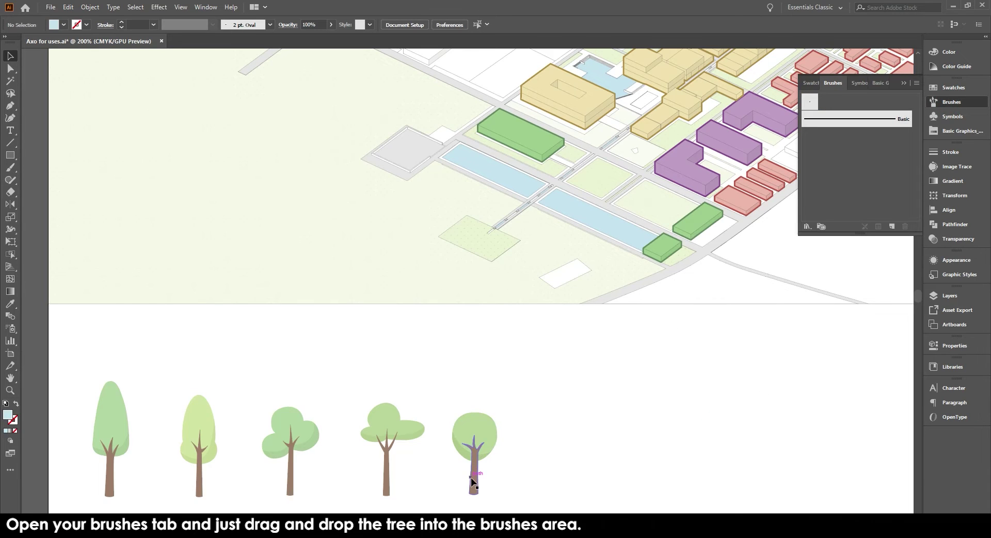
{"action": "mouse_move", "coordinate": [473, 481]}
{"action": "left_mouse_down"}
{"action": "mouse_move", "coordinate": [790, 134]}
{"action": "mouse_move", "coordinate": [848, 98]}
{"action": "left_mouse_up"}
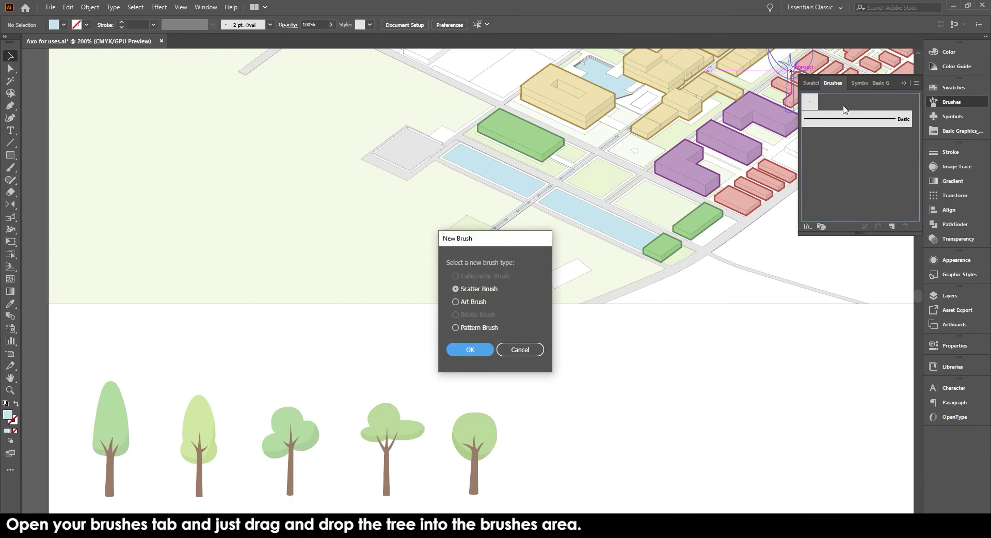
Choose Scatter Brush as the new brush type for the round tree and confirm
{"action": "left_click", "coordinate": [469, 347]}
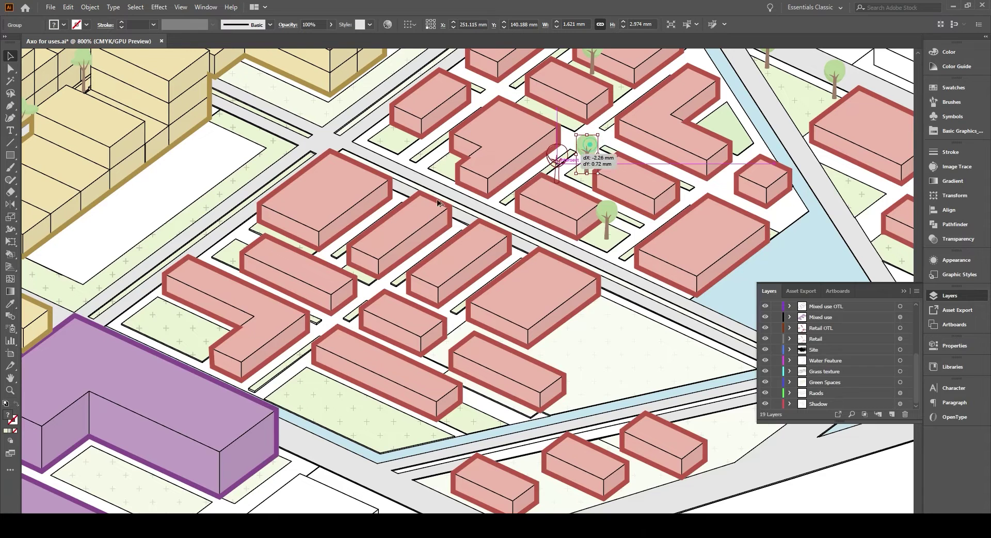
Alt-drag tree copies into courtyards and green lots beside the red blocks
{"action": "mouse_move", "coordinate": [207, 318]}
{"action": "left_mouse_down"}
{"action": "mouse_move", "coordinate": [237, 254]}
{"action": "mouse_move", "coordinate": [233, 226]}
{"action": "left_mouse_up"}
{"action": "left_click_drag", "start_coordinate": [233, 226], "coordinate": [340, 403]}
{"action": "left_click_drag", "start_coordinate": [338, 401], "coordinate": [476, 401]}
{"action": "left_click_drag", "start_coordinate": [519, 394], "coordinate": [526, 336]}
{"action": "scroll", "coordinate": [527, 335], "scroll_direction": "down", "scroll_amount": 5}
{"action": "left_click_drag", "start_coordinate": [525, 235], "coordinate": [438, 391]}
{"action": "mouse_move", "coordinate": [126, 184]}
{"action": "left_mouse_down"}
{"action": "mouse_move", "coordinate": [166, 177]}
{"action": "mouse_move", "coordinate": [316, 191]}
{"action": "mouse_move", "coordinate": [453, 232]}
{"action": "mouse_move", "coordinate": [586, 289]}
{"action": "mouse_move", "coordinate": [615, 314]}
{"action": "left_mouse_up"}
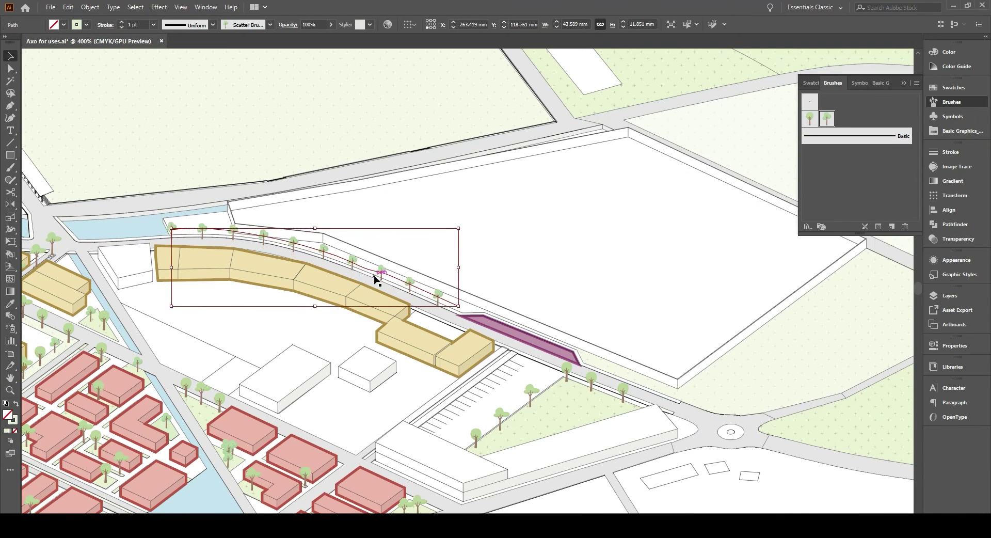
{"action": "key", "text": "Up"}
{"action": "key", "text": "Up"}
{"action": "key", "text": "Up"}
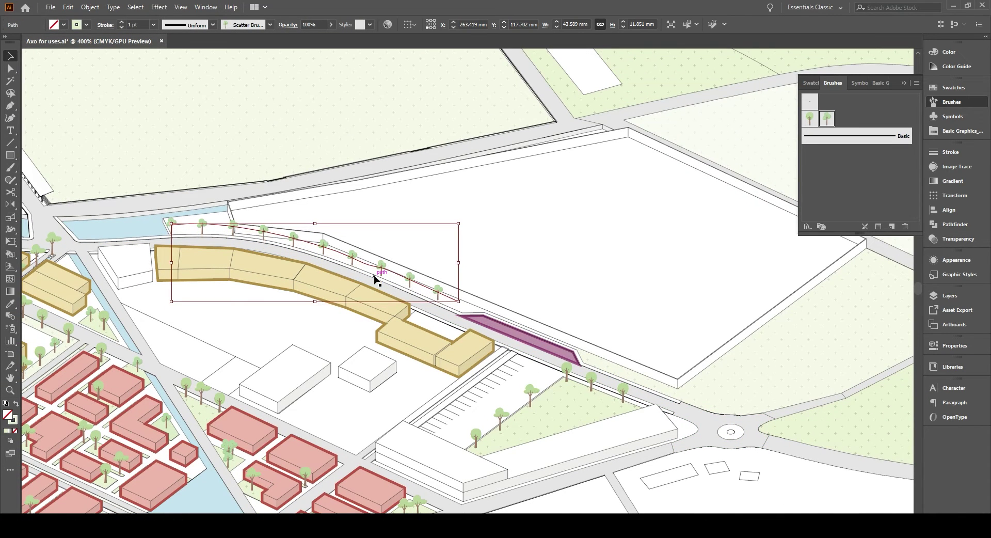
Paint a scatter-brush tree row along the road, undo it, then confirm the new tree brush
{"action": "key", "text": "b"}
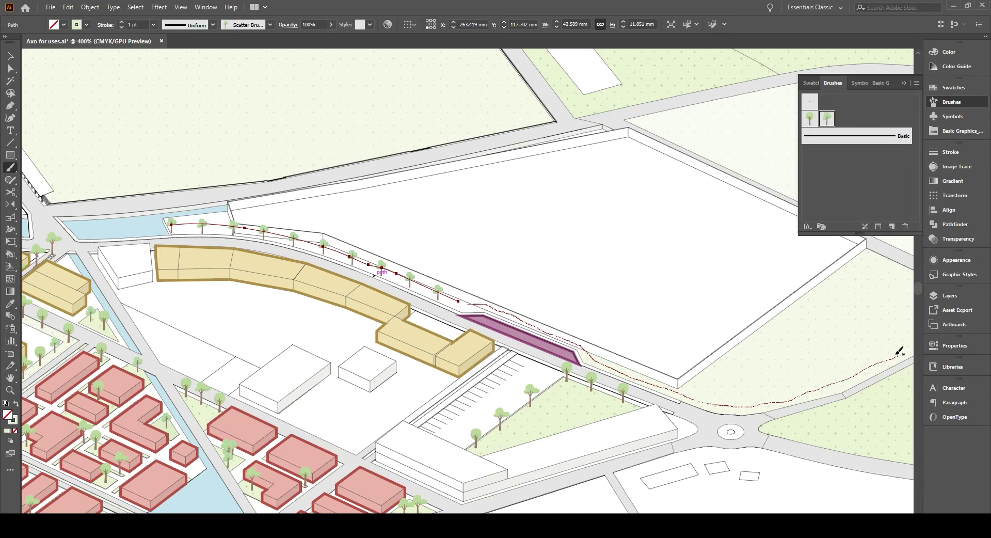
{"action": "mouse_move", "coordinate": [899, 351]}
{"action": "left_mouse_down"}
{"action": "mouse_move", "coordinate": [599, 376]}
{"action": "mouse_move", "coordinate": [414, 418]}
{"action": "mouse_move", "coordinate": [468, 397]}
{"action": "mouse_move", "coordinate": [646, 216]}
{"action": "left_mouse_up"}
{"action": "key", "text": "ctrl+z"}
{"action": "mouse_move", "coordinate": [237, 324]}
{"action": "left_mouse_down"}
{"action": "mouse_move", "coordinate": [478, 283]}
{"action": "mouse_move", "coordinate": [863, 113]}
{"action": "mouse_move", "coordinate": [850, 120]}
{"action": "left_mouse_up"}
{"action": "key", "text": "v"}
{"action": "left_click", "coordinate": [473, 345]}
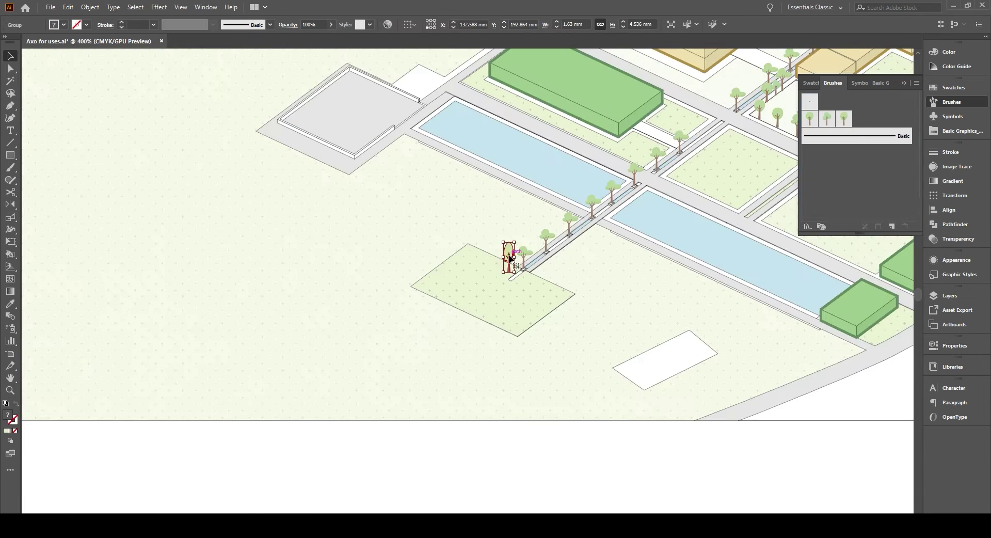
Turn another tree into a scatter brush with 2% spacing
{"action": "left_click_drag", "start_coordinate": [510, 257], "coordinate": [853, 117]}
{"action": "left_click", "coordinate": [468, 347]}
{"action": "left_click", "coordinate": [647, 206]}
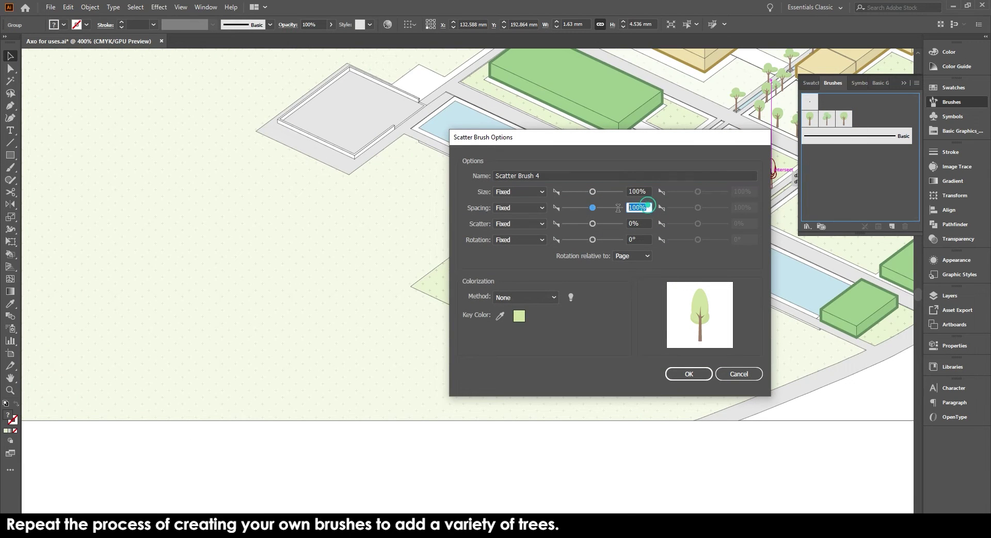
{"action": "type", "text": "2"}
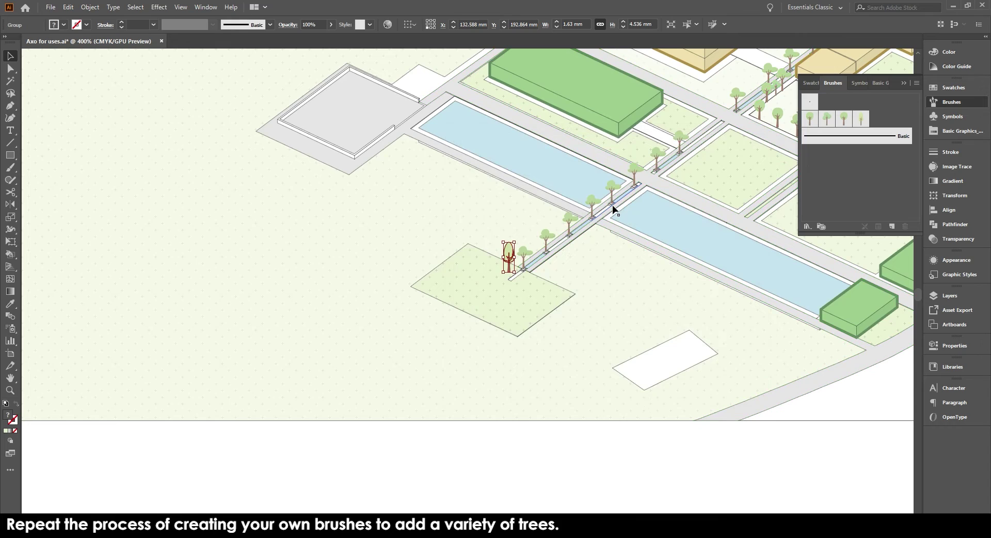
{"action": "left_click", "coordinate": [597, 466]}
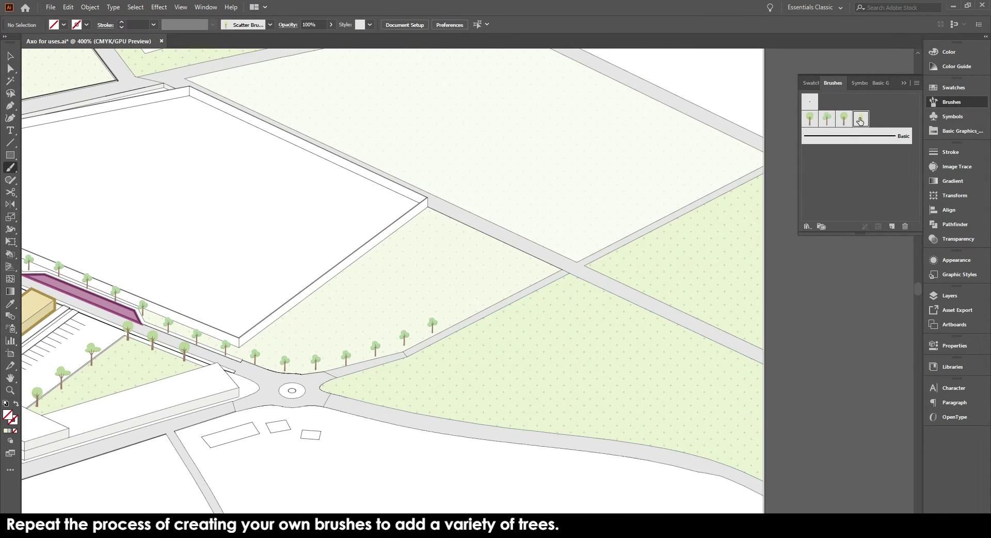
Paint a row of fourth-brush trees along the road past the roundabout
{"action": "left_click", "coordinate": [861, 119]}
{"action": "left_click_drag", "start_coordinate": [524, 288], "coordinate": [488, 324]}
{"action": "left_click_drag", "start_coordinate": [396, 361], "coordinate": [465, 327]}
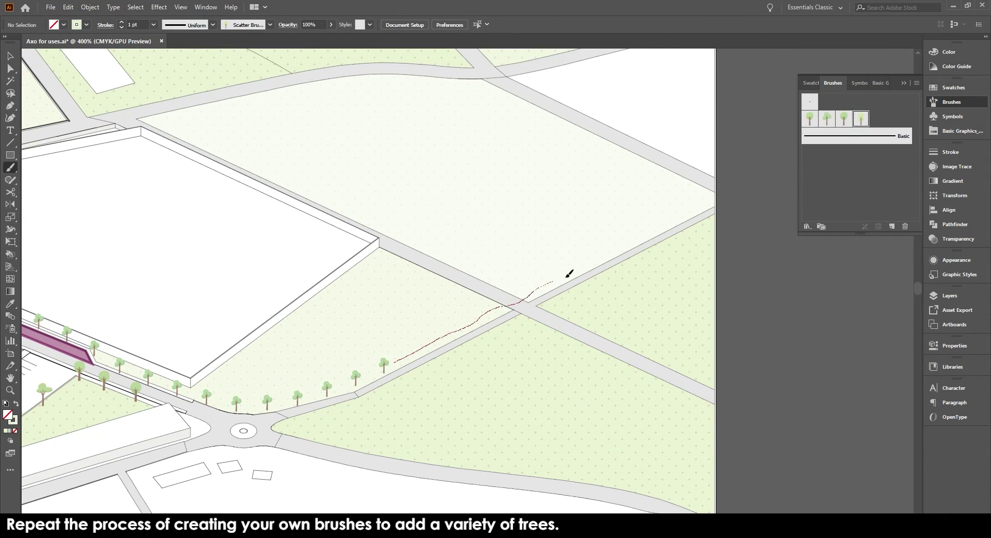
{"action": "left_click_drag", "start_coordinate": [667, 222], "coordinate": [669, 221]}
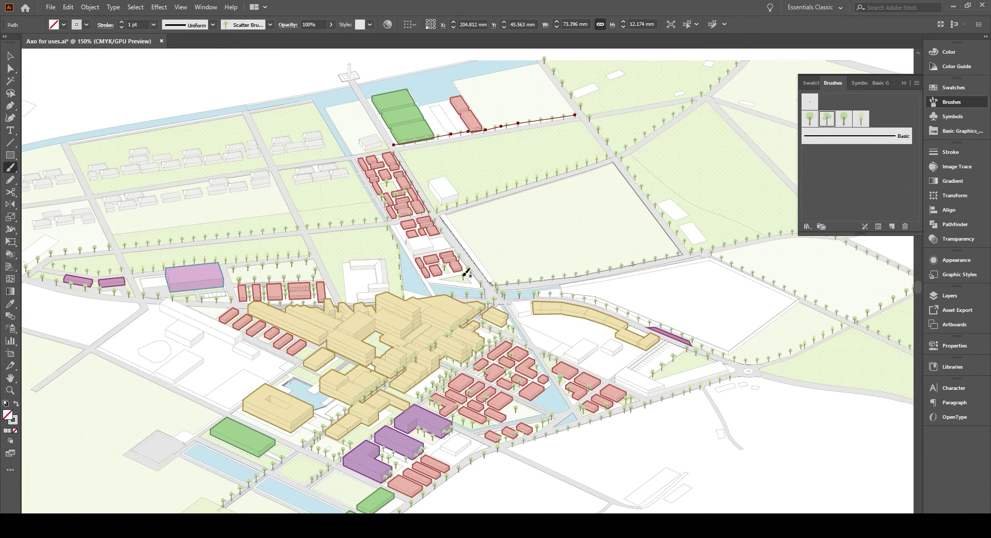
Deselect the new tree row and zoom around to inspect the tree-lined city plan
{"action": "scroll", "coordinate": [495, 272], "scroll_direction": "up", "scroll_amount": 3}
{"action": "scroll", "coordinate": [485, 272], "scroll_direction": "down", "scroll_amount": 3}
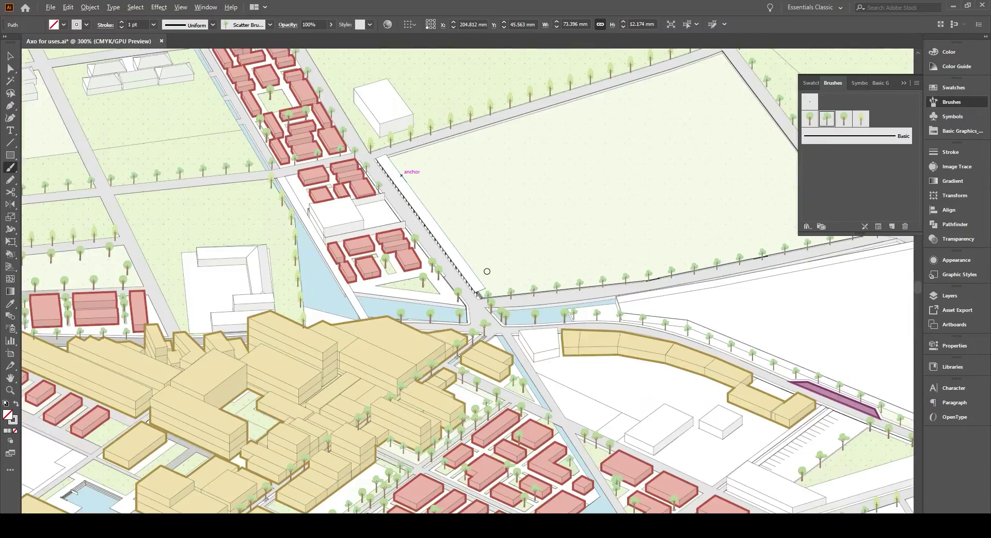
{"action": "scroll", "coordinate": [487, 270], "scroll_direction": "up", "scroll_amount": 2}
{"action": "scroll", "coordinate": [487, 271], "scroll_direction": "down", "scroll_amount": 1}
{"action": "key", "text": "v"}
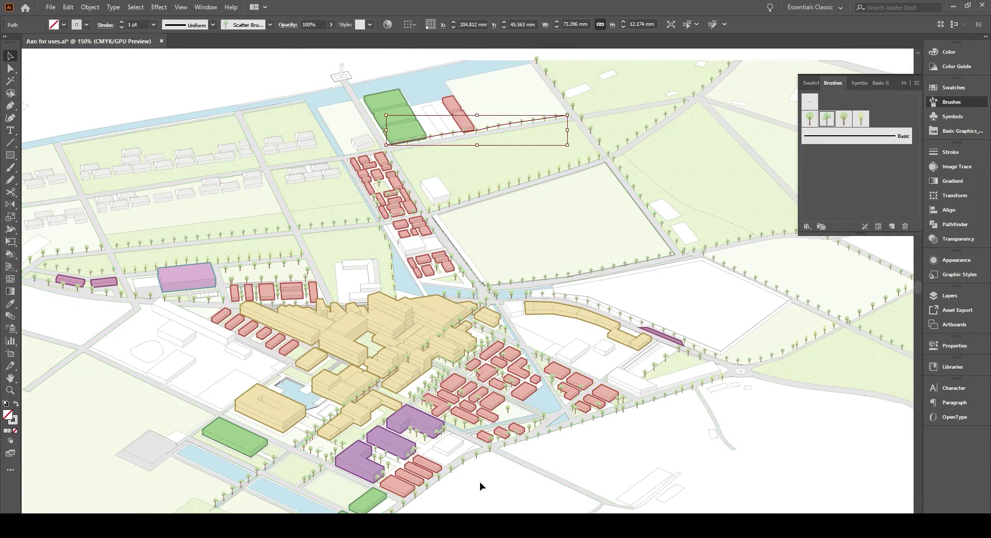
{"action": "left_click", "coordinate": [477, 479]}
{"action": "scroll", "coordinate": [476, 473], "scroll_direction": "down", "scroll_amount": 1}
{"action": "scroll", "coordinate": [361, 391], "scroll_direction": "up", "scroll_amount": 4}
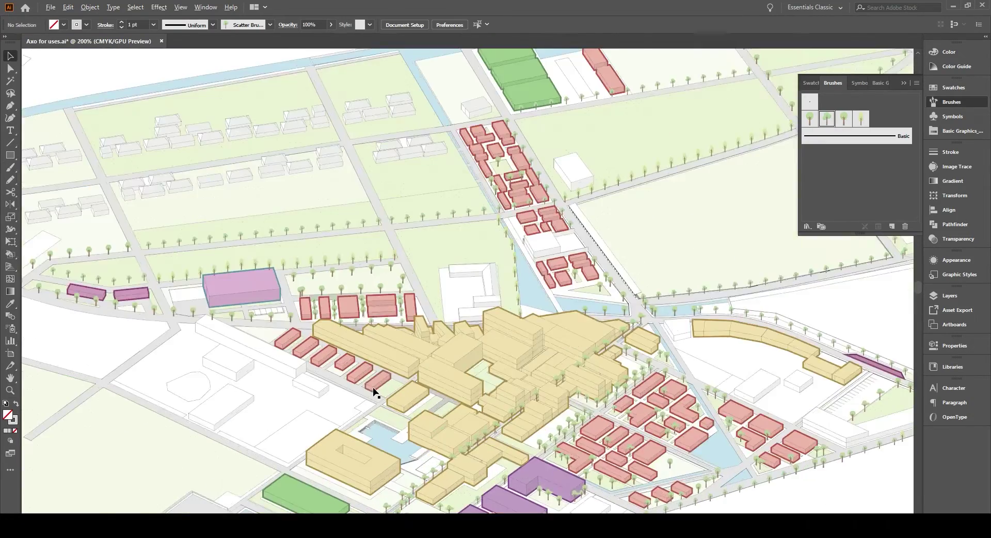